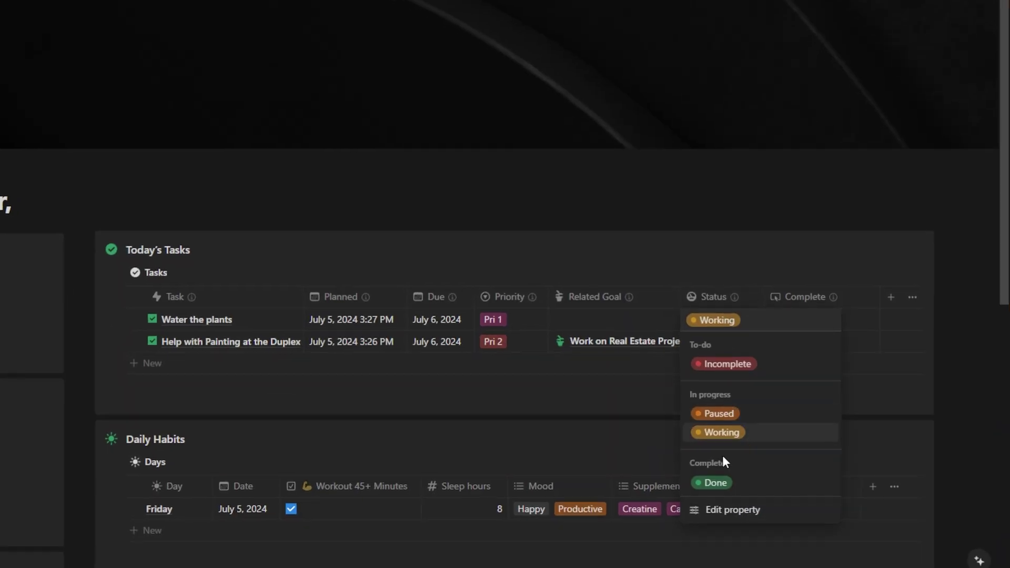
# Mark Water the plants as Done and open the How to Win Friends and Influence People book page
pyautogui.click(715, 484)
pyautogui.click(721, 327)
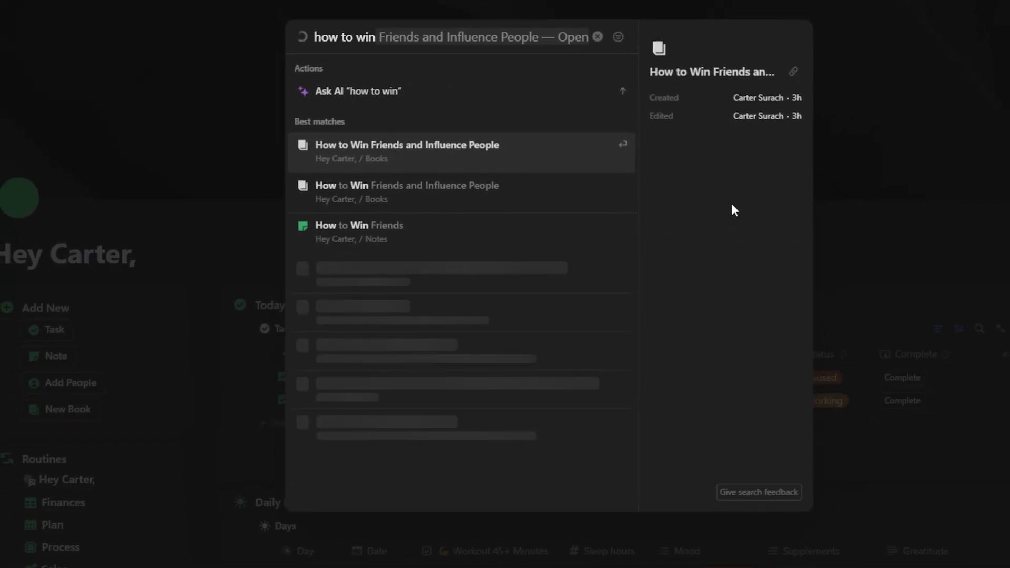
pyautogui.click(485, 157)
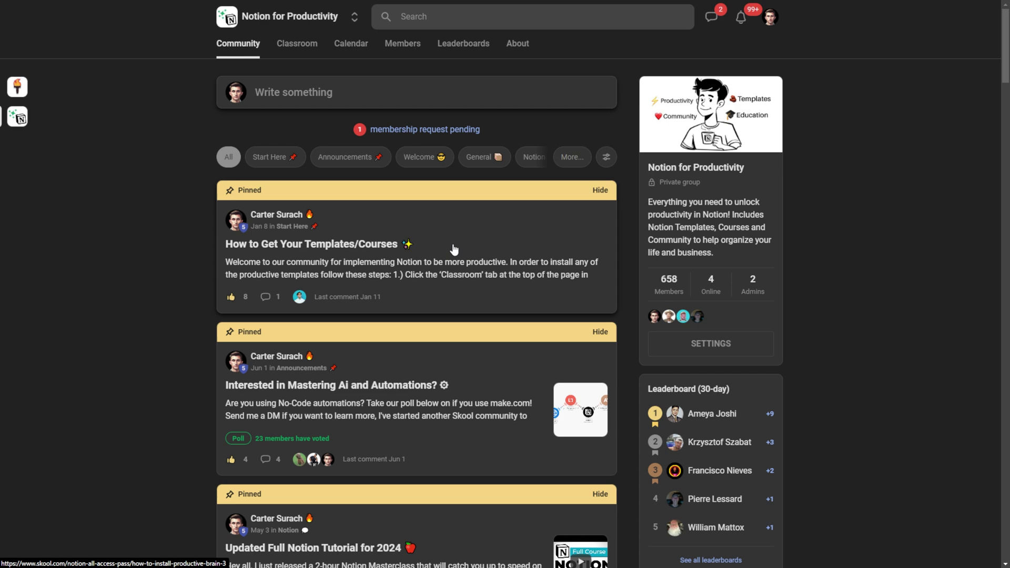
pyautogui.scroll(-5, 467, 311)
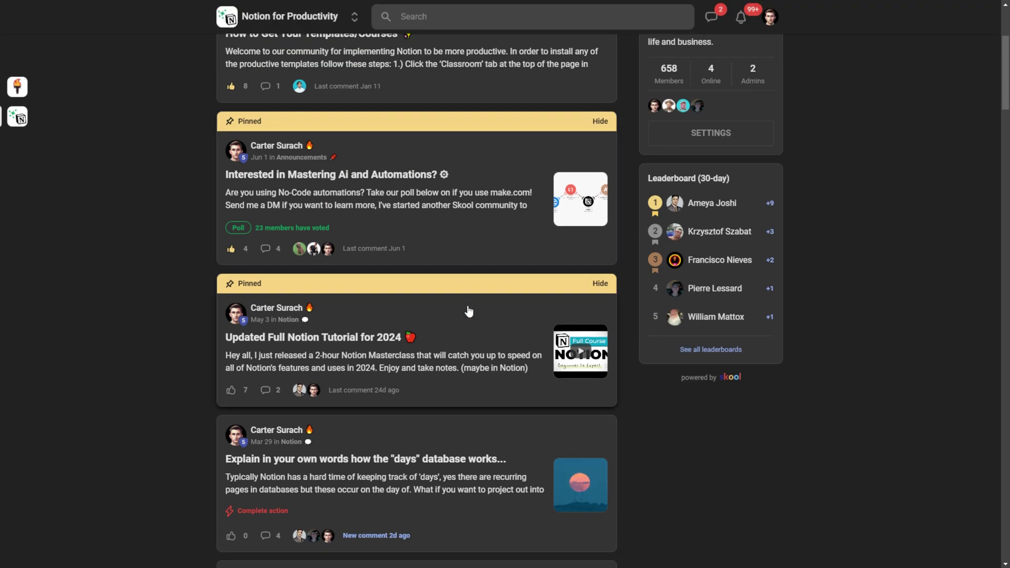
pyautogui.scroll(1, 469, 311)
pyautogui.scroll(3, 469, 312)
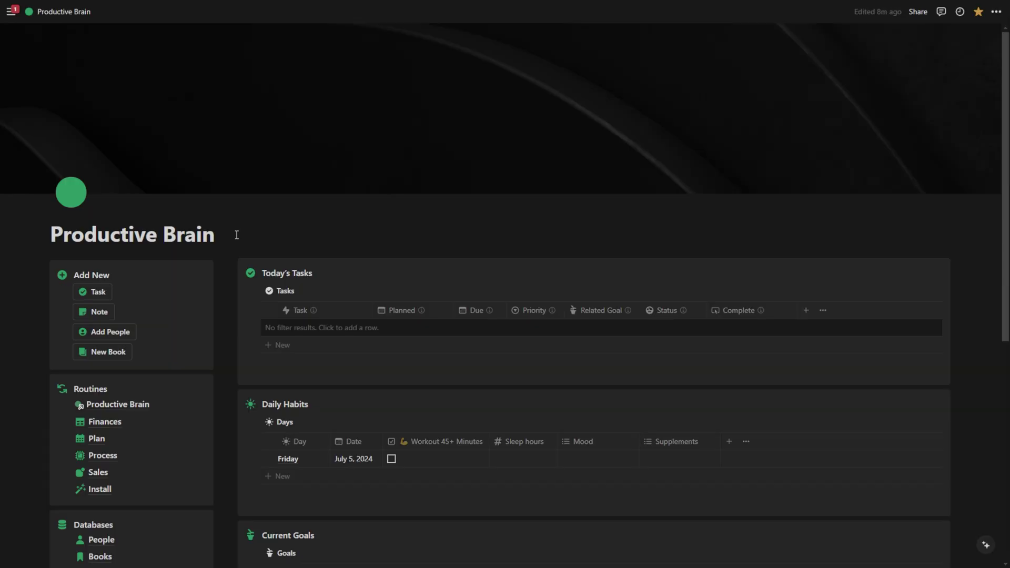
# Replace the 'Productive Brain' page title with a 'Hey' greeting to the owner's first name
pyautogui.moveTo(237, 235); pyautogui.dragTo(72, 225)
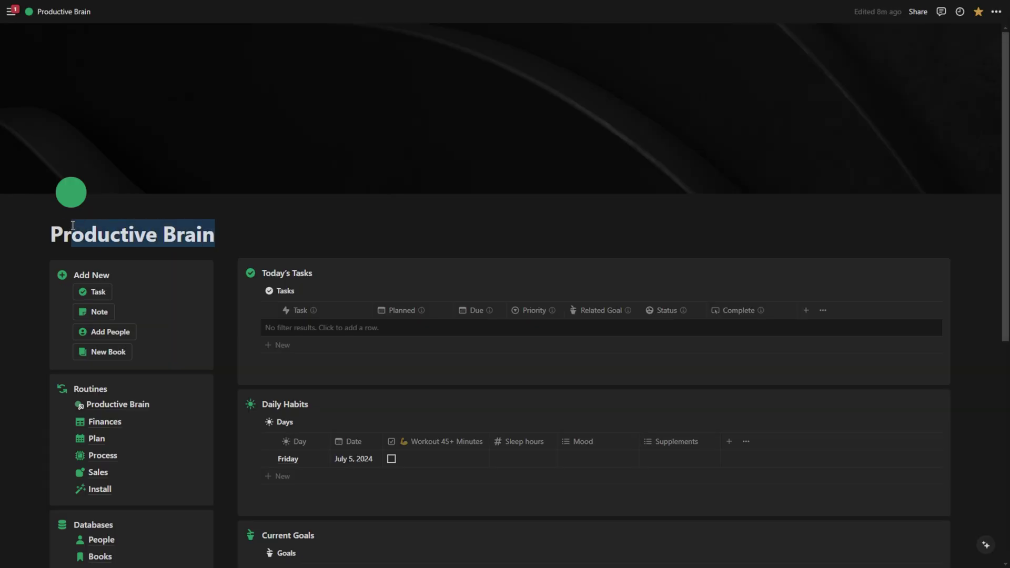
pyautogui.write('Hey Carter,')
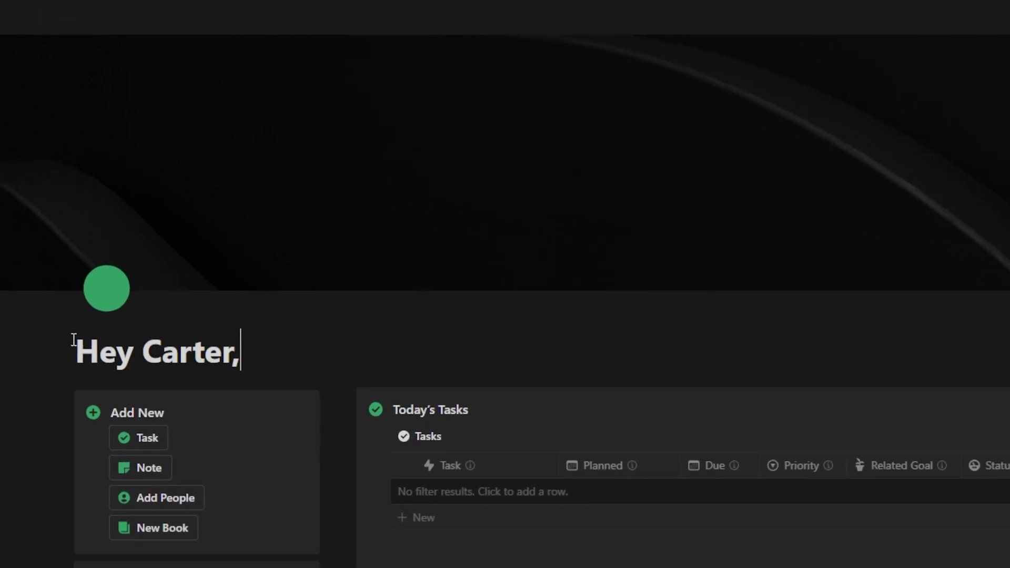
pyautogui.moveTo(76, 339); pyautogui.dragTo(257, 350)
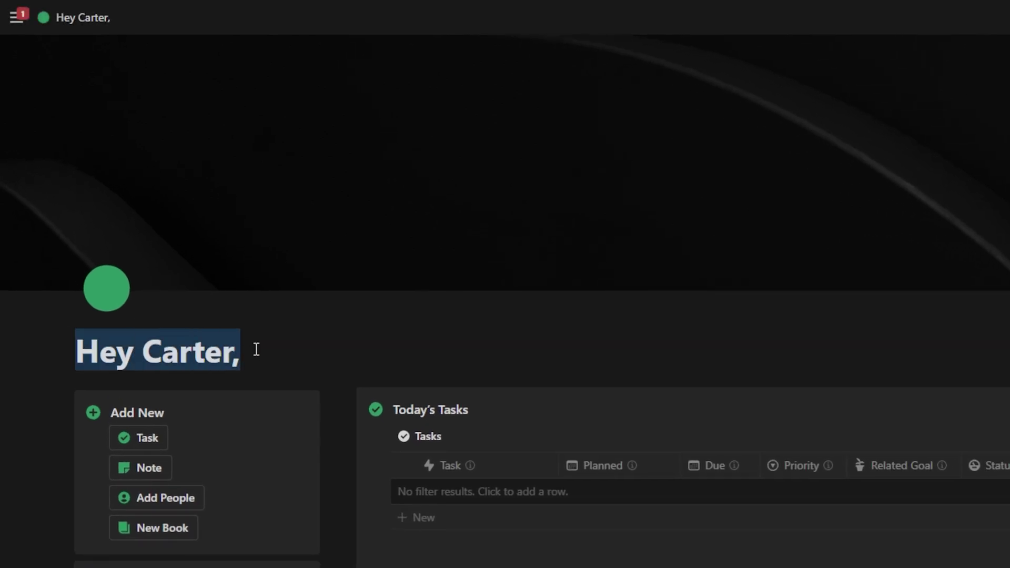
pyautogui.click(256, 349)
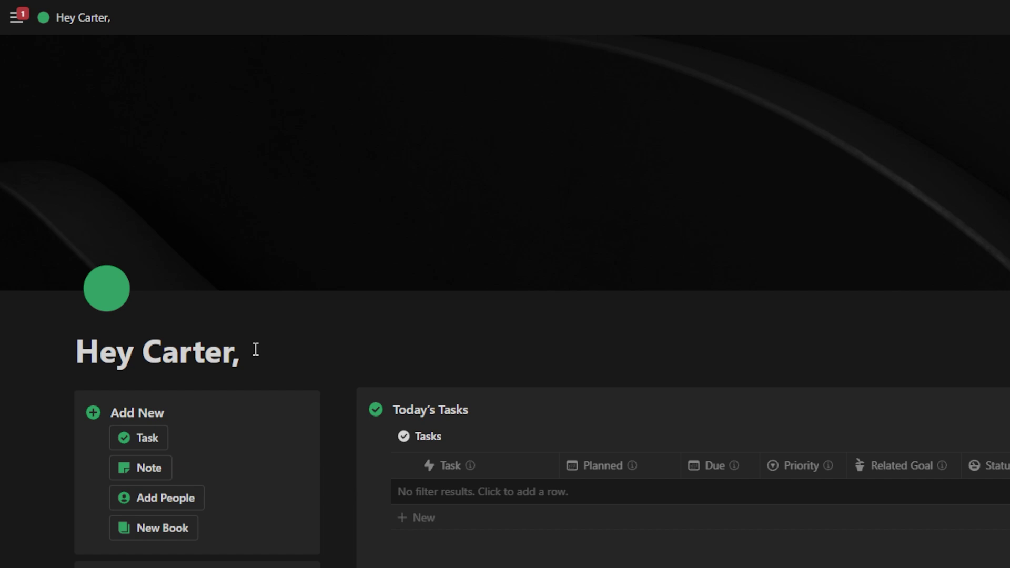
pyautogui.scroll(-3, 255, 349)
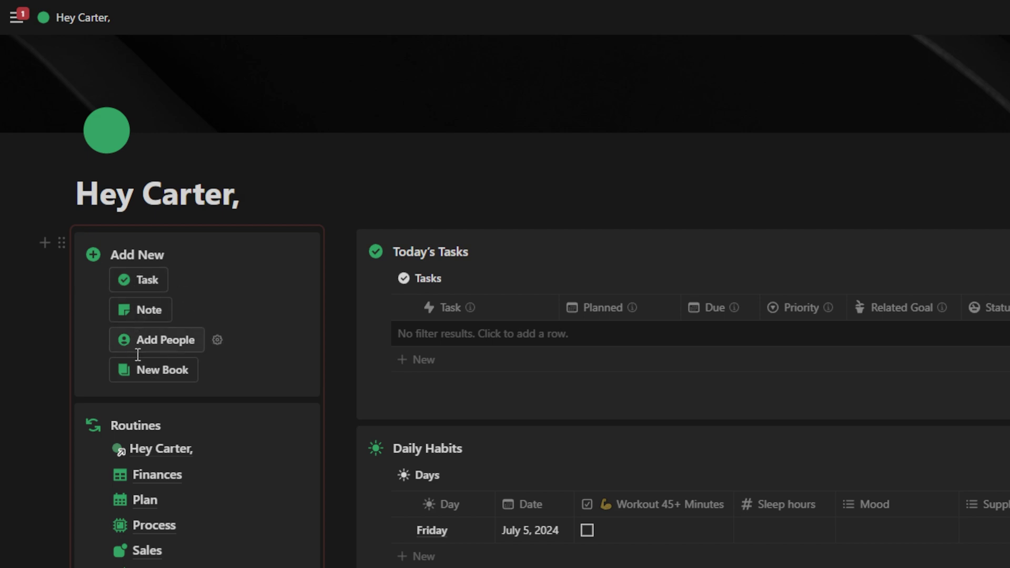
# Create a new task in Today's Tasks named 'Walk the dog'
pyautogui.click(145, 289)
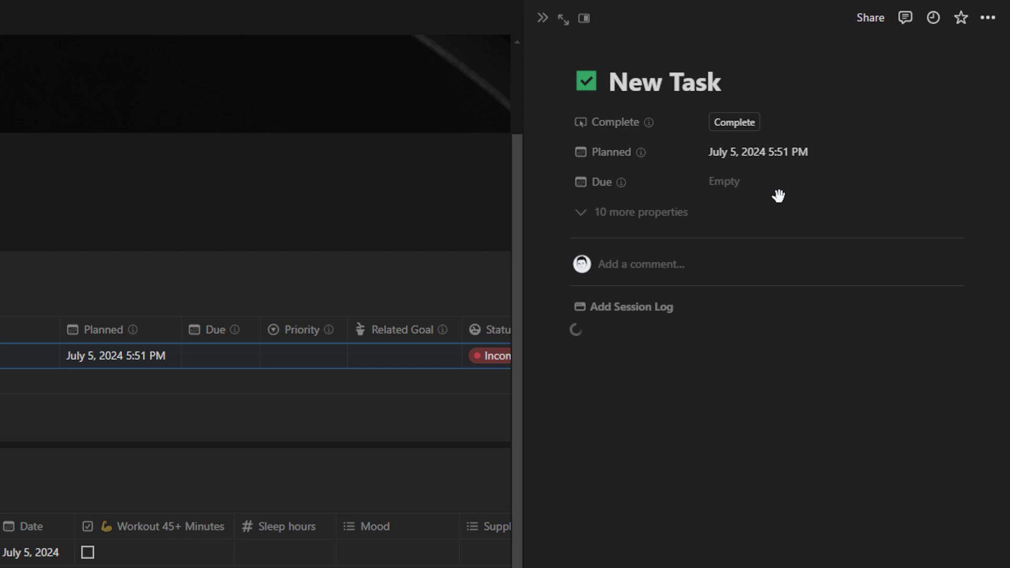
pyautogui.moveTo(731, 79); pyautogui.dragTo(588, 81)
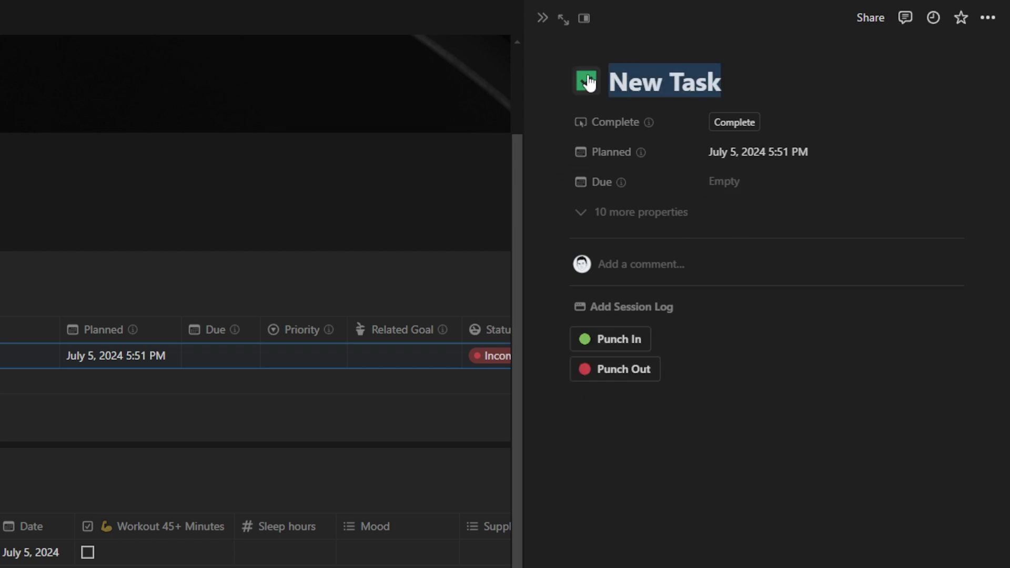
pyautogui.write('Walk the dog')
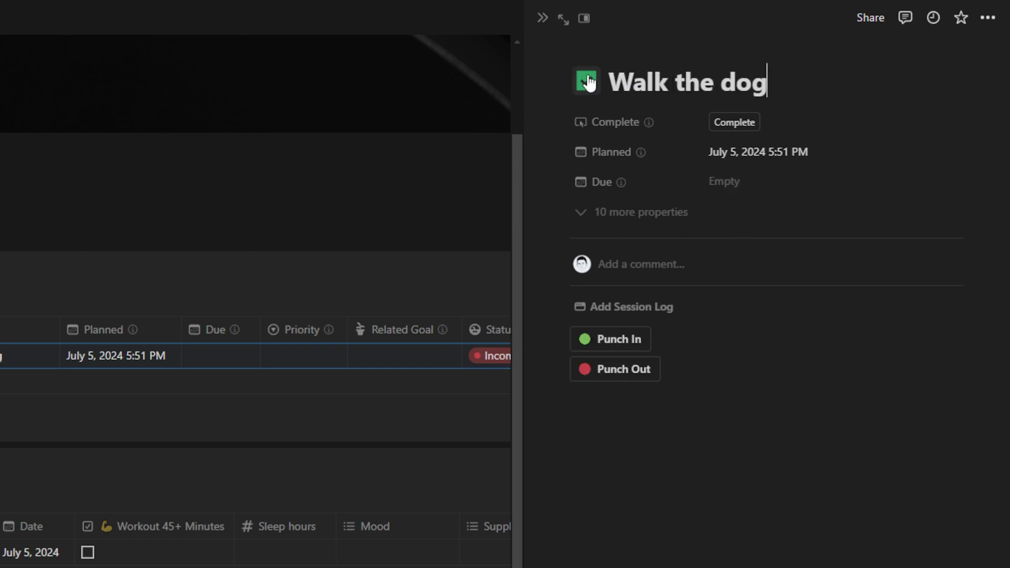
pyautogui.click(543, 19)
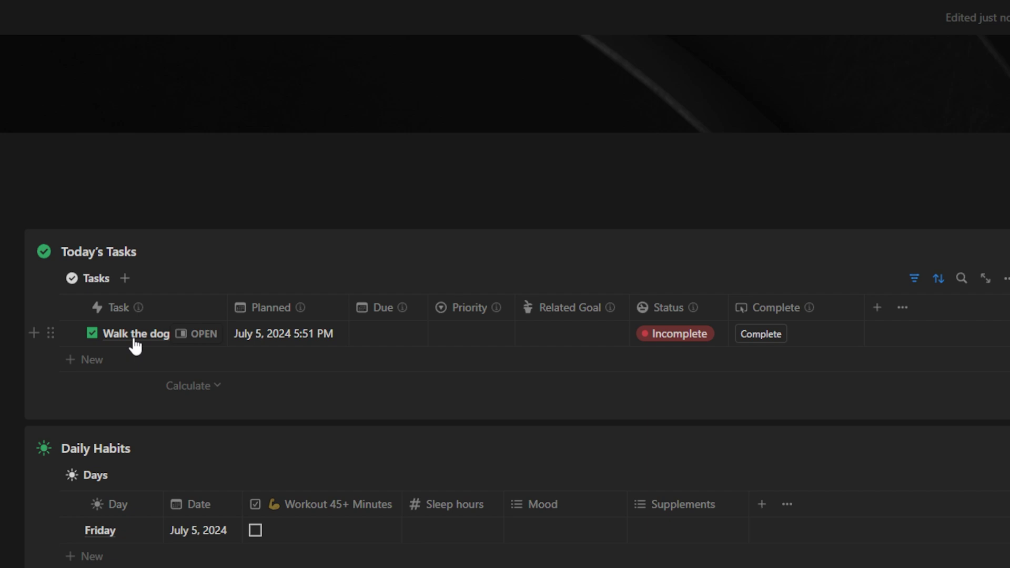
# Narrow the Task column and plan Walk the dog for July 6, 2024
pyautogui.moveTo(305, 308); pyautogui.dragTo(263, 306)
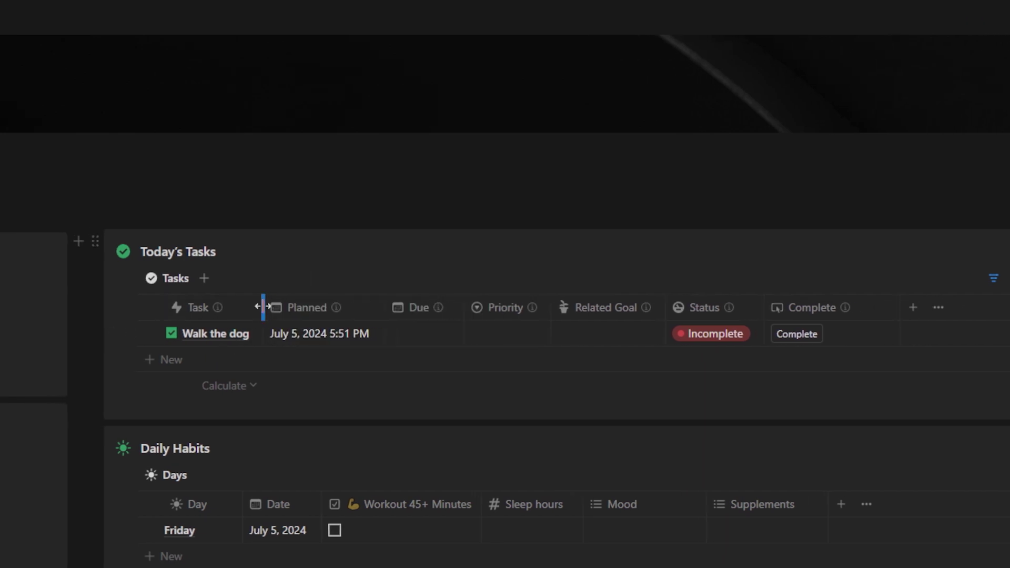
pyautogui.click(329, 340)
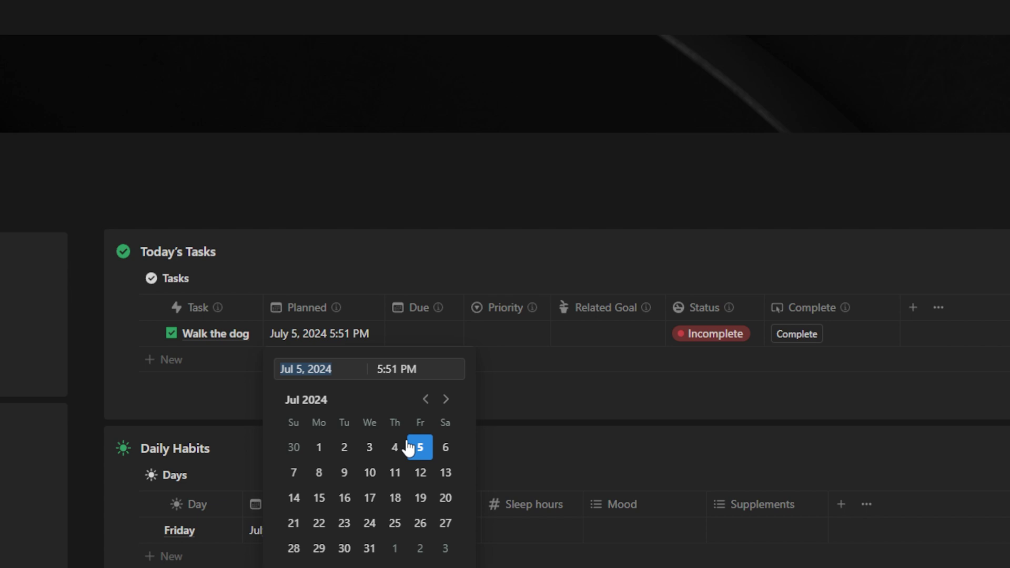
pyautogui.click(446, 449)
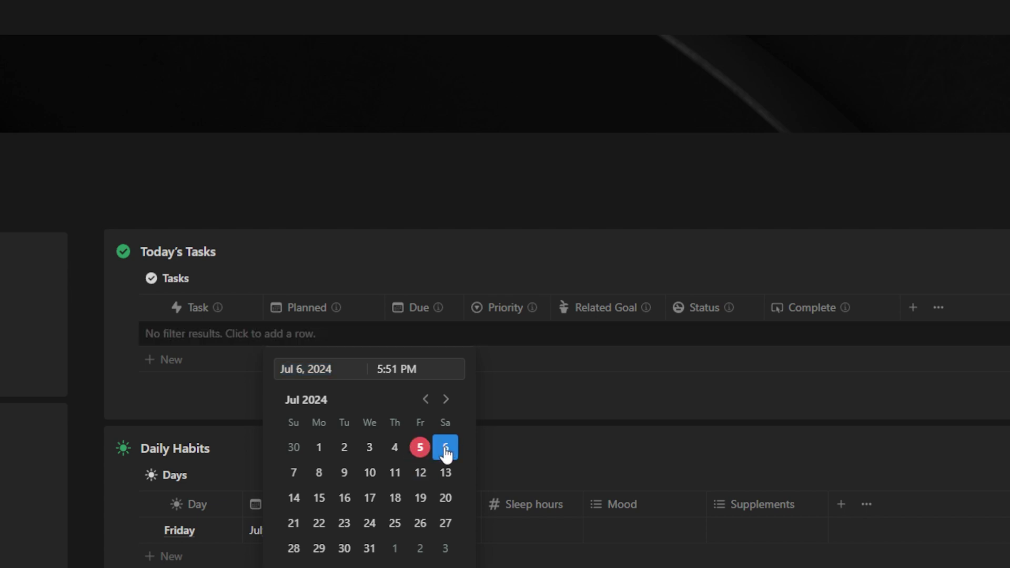
pyautogui.click(337, 259)
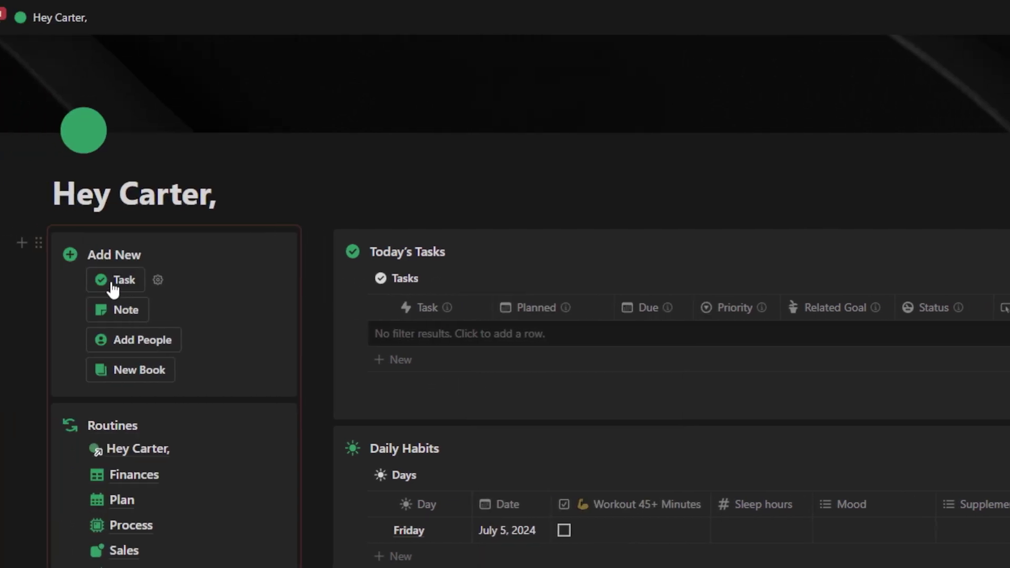
# Create a 'Film Video' task and punch in to start a work session on it
pyautogui.click(115, 284)
pyautogui.hotkey('ctrl', 'a')
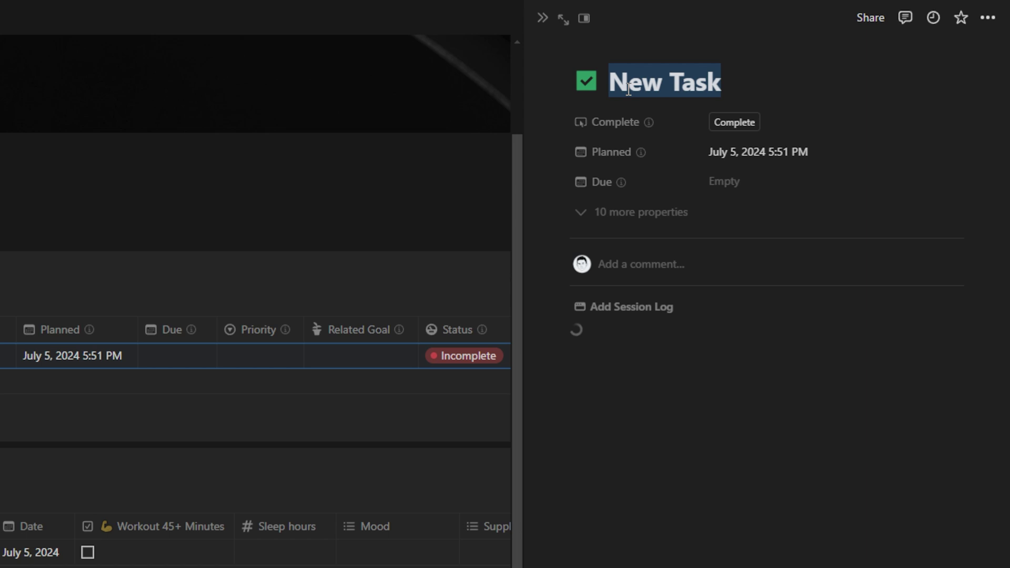
pyautogui.write('Film Video')
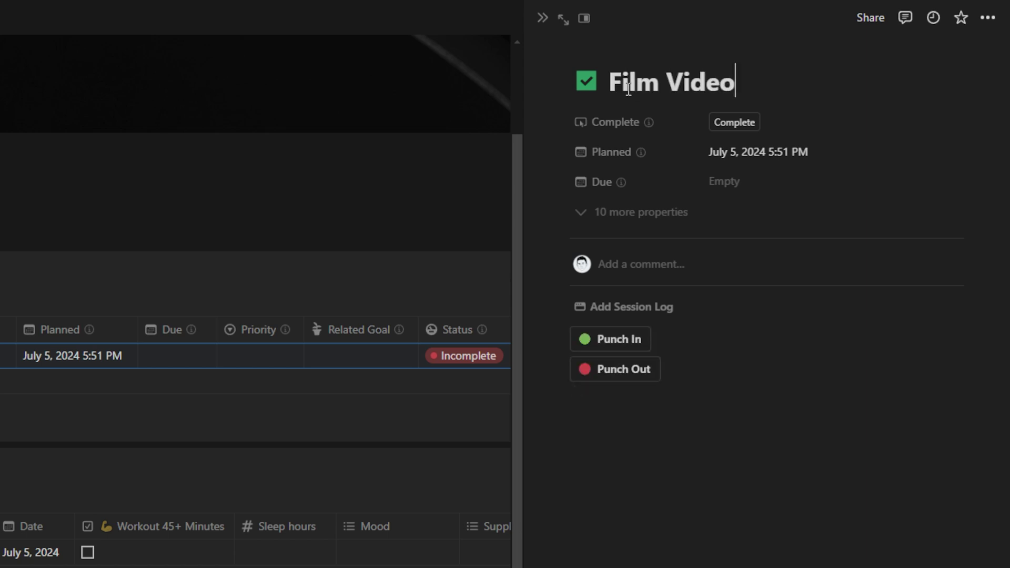
pyautogui.click(605, 337)
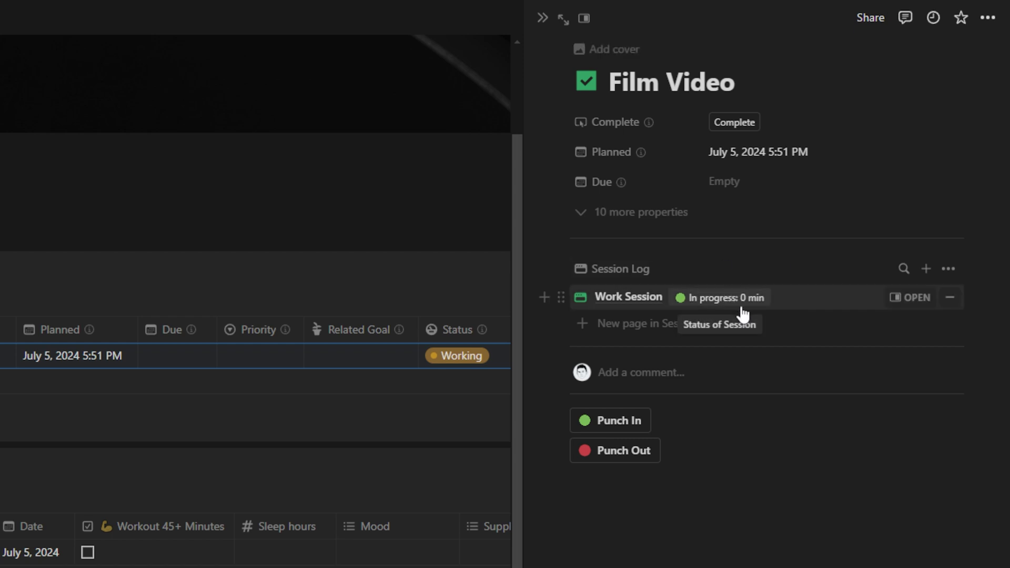
# Give Film Video a July 6 due date and Pri 1 priority
pyautogui.click(543, 19)
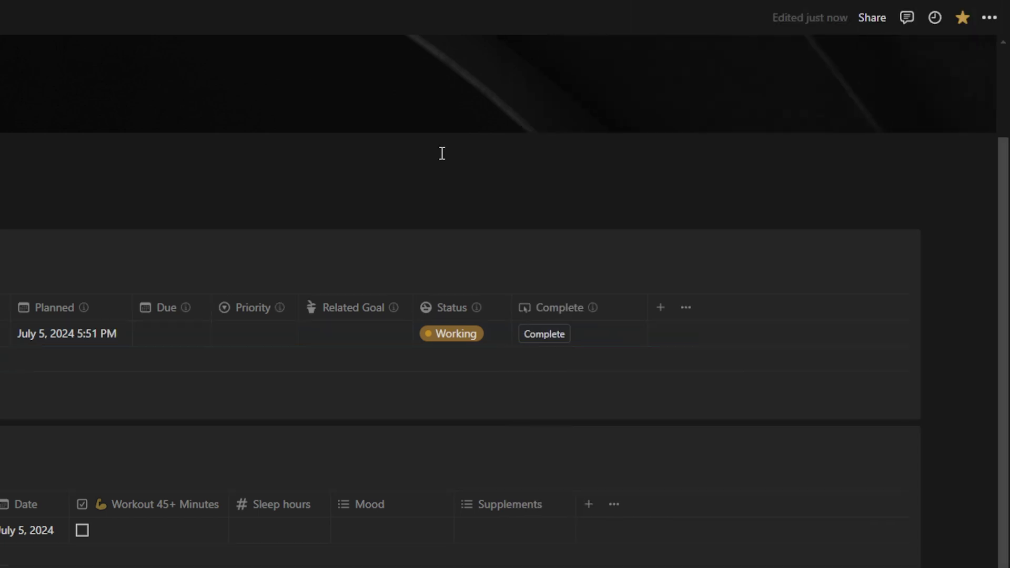
pyautogui.click(176, 345)
pyautogui.click(316, 449)
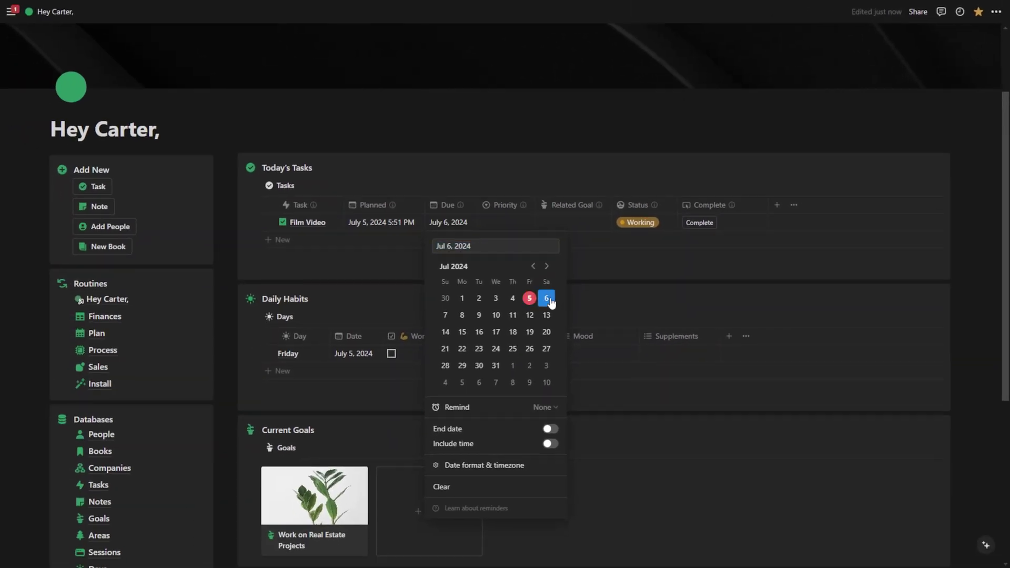
pyautogui.click(502, 223)
pyautogui.click(526, 290)
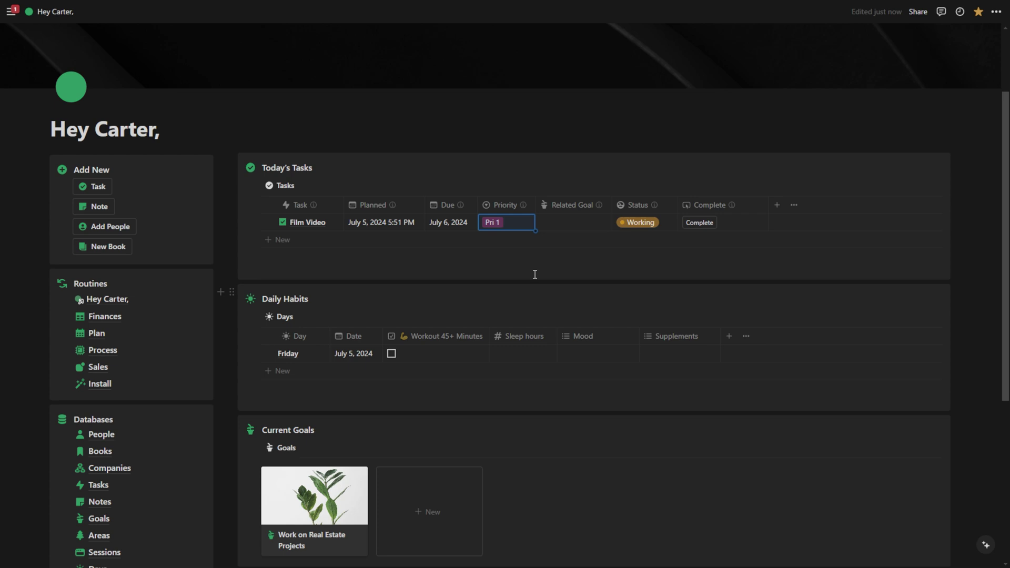
# Create and link the goal 'Productive Dude Growth' as Film Video's Related Goal, widening that column
pyautogui.click(574, 225)
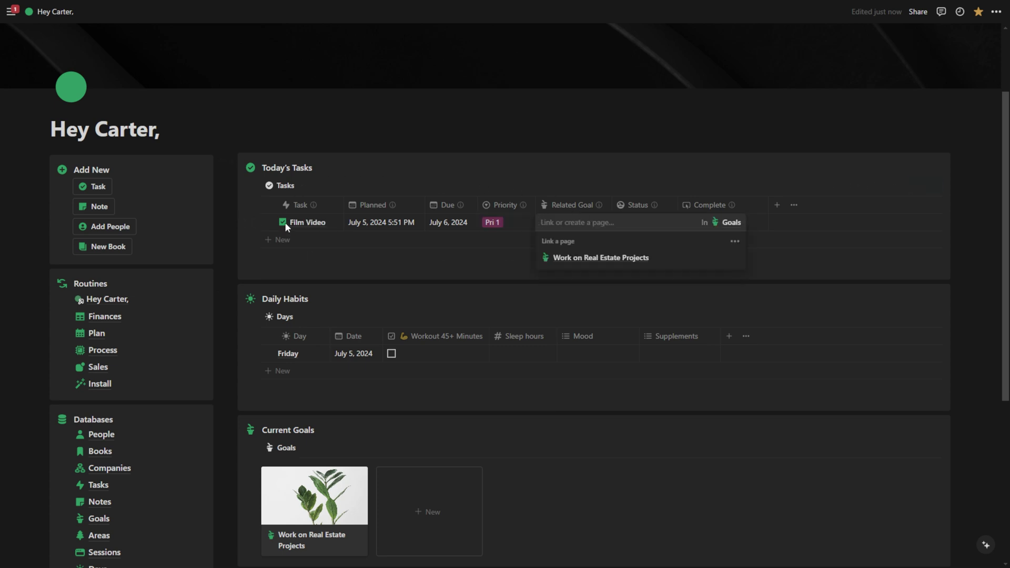
pyautogui.write('Pr')
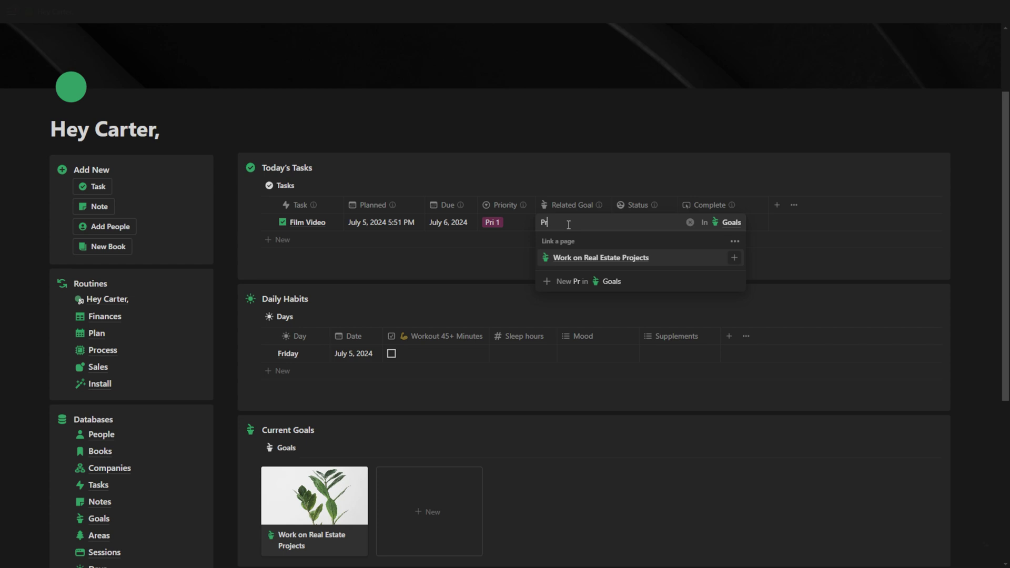
pyautogui.write('oductive Dude Growth')
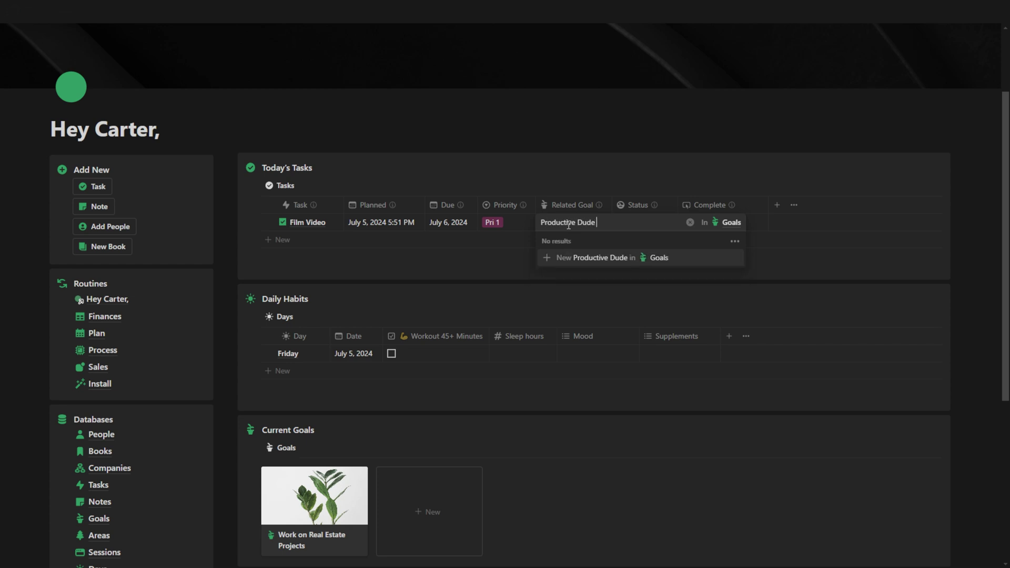
pyautogui.click(573, 258)
pyautogui.click(605, 260)
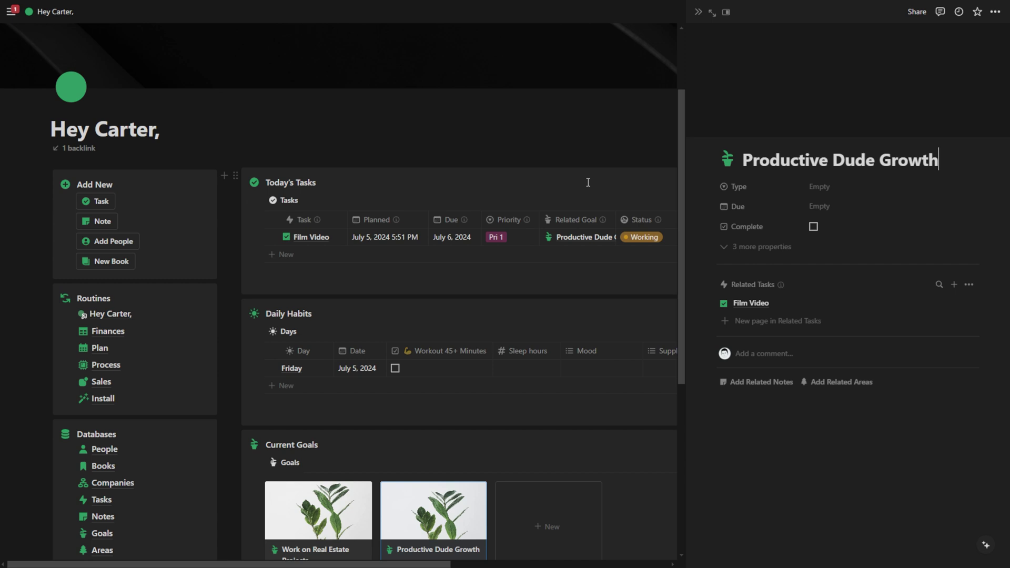
pyautogui.click(697, 11)
pyautogui.scroll(-3, 451, 342)
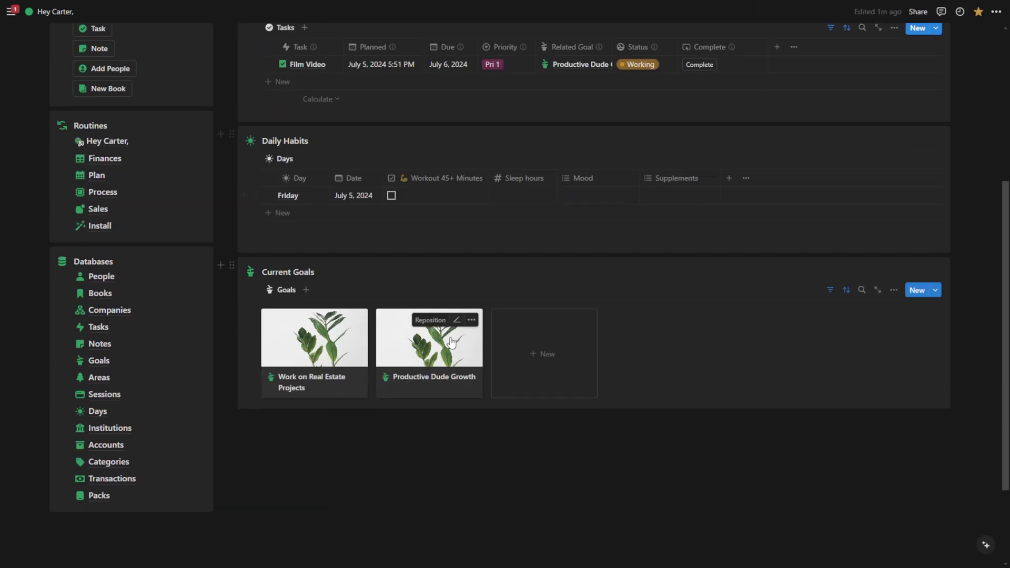
pyautogui.scroll(2, 470, 347)
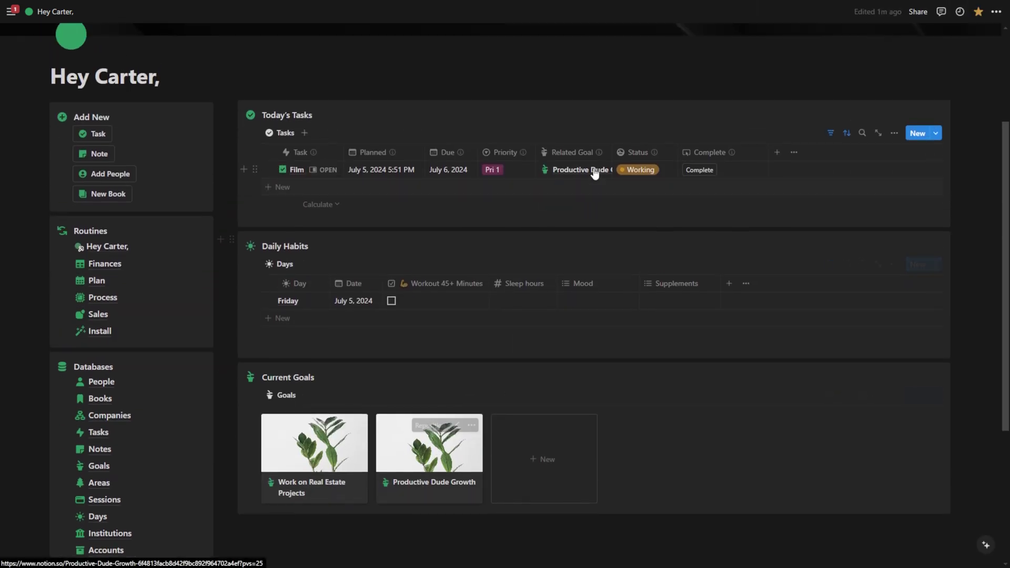
pyautogui.moveTo(613, 152); pyautogui.dragTo(639, 152)
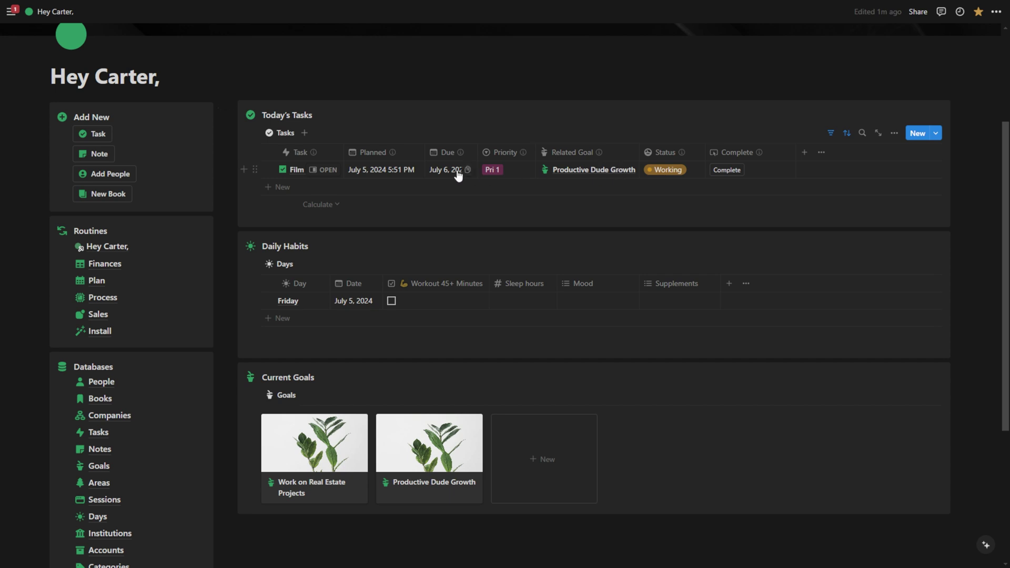
# Punch Film Video out, ending its running work session
pyautogui.click(329, 170)
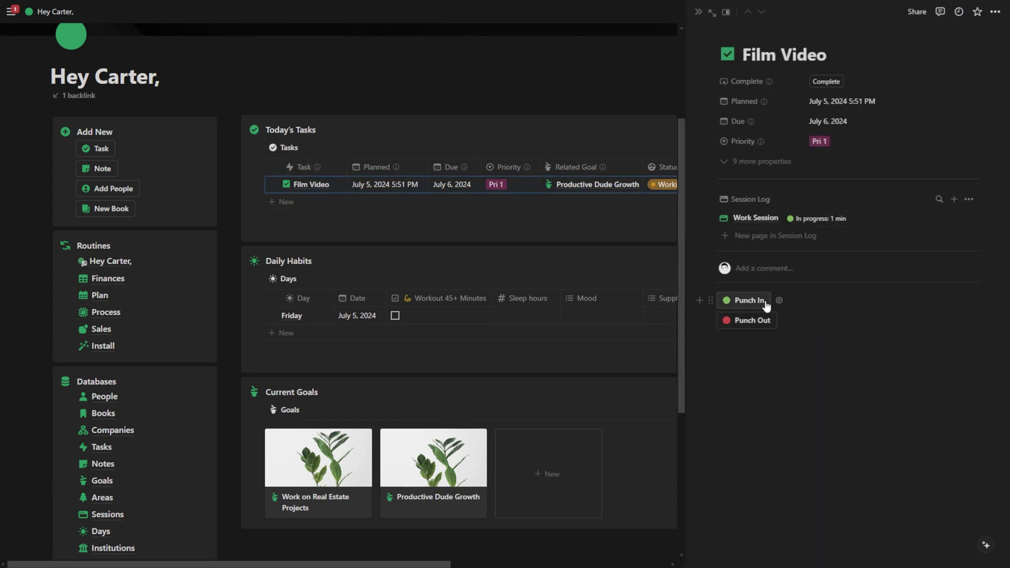
pyautogui.click(755, 324)
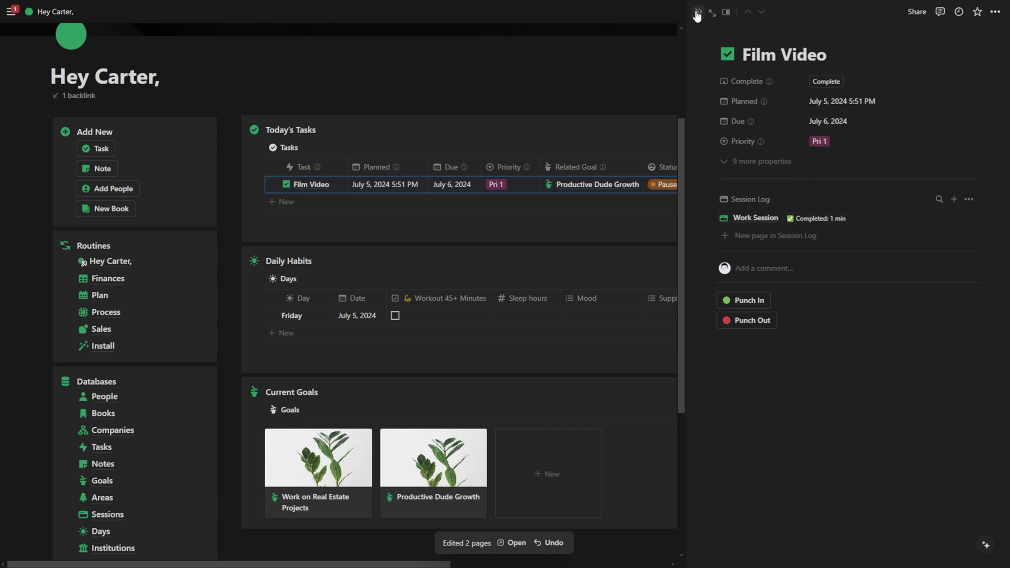
pyautogui.click(698, 12)
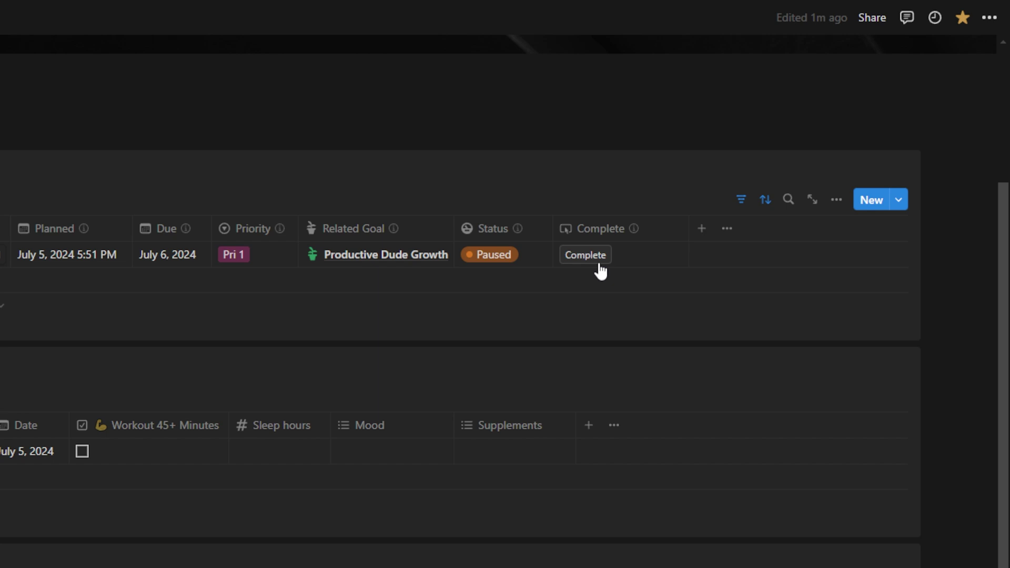
pyautogui.click(498, 258)
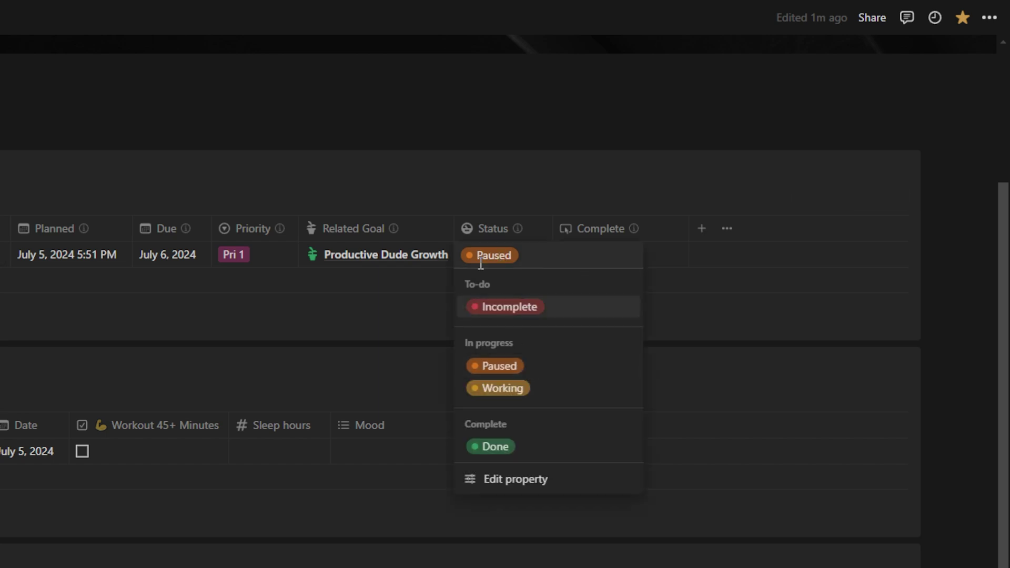
pyautogui.press('Escape')
# Punch Film Video back in so it is Working, then add a new task to Today's Tasks
pyautogui.press('space')
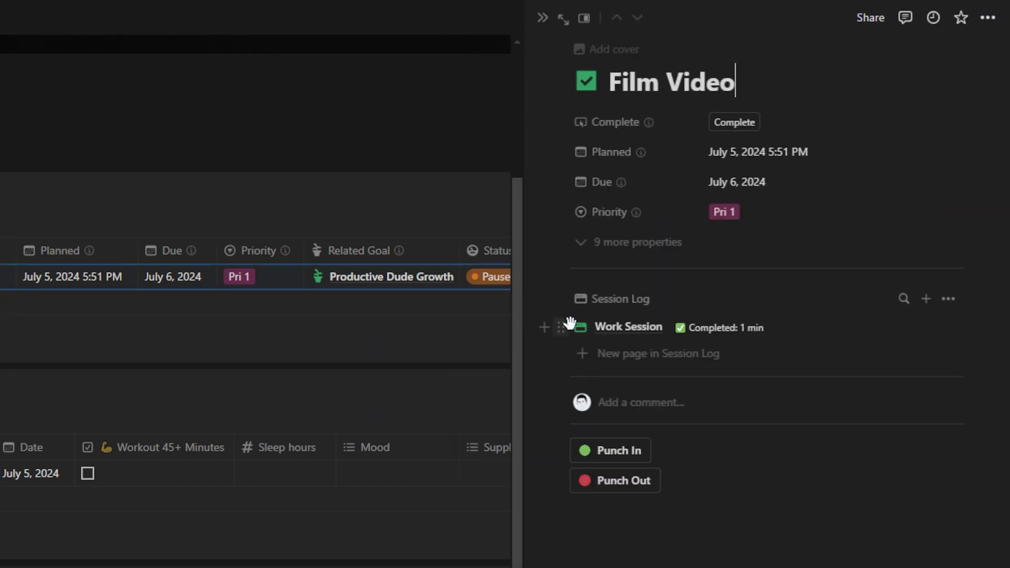
pyautogui.click(629, 452)
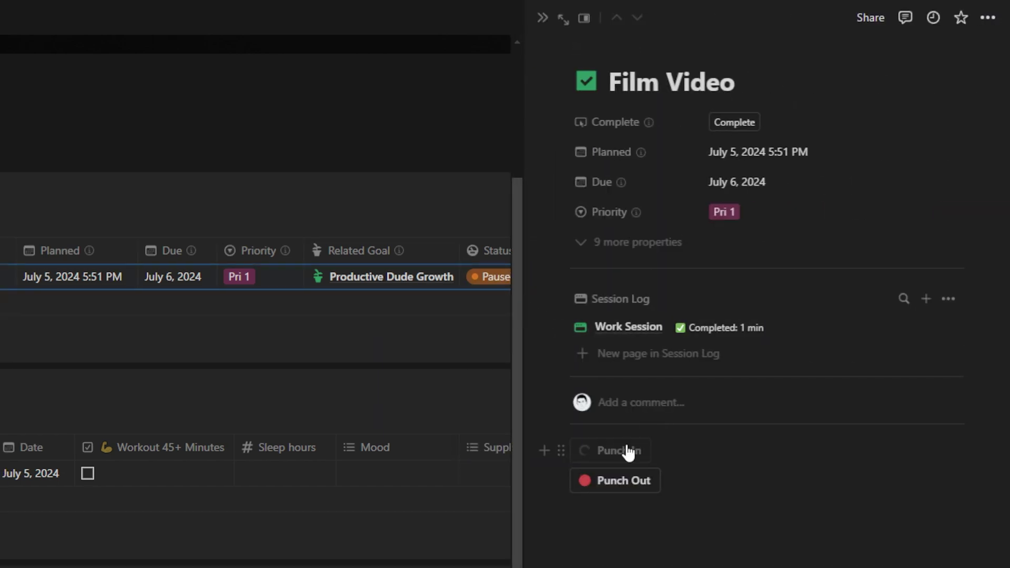
pyautogui.click(542, 21)
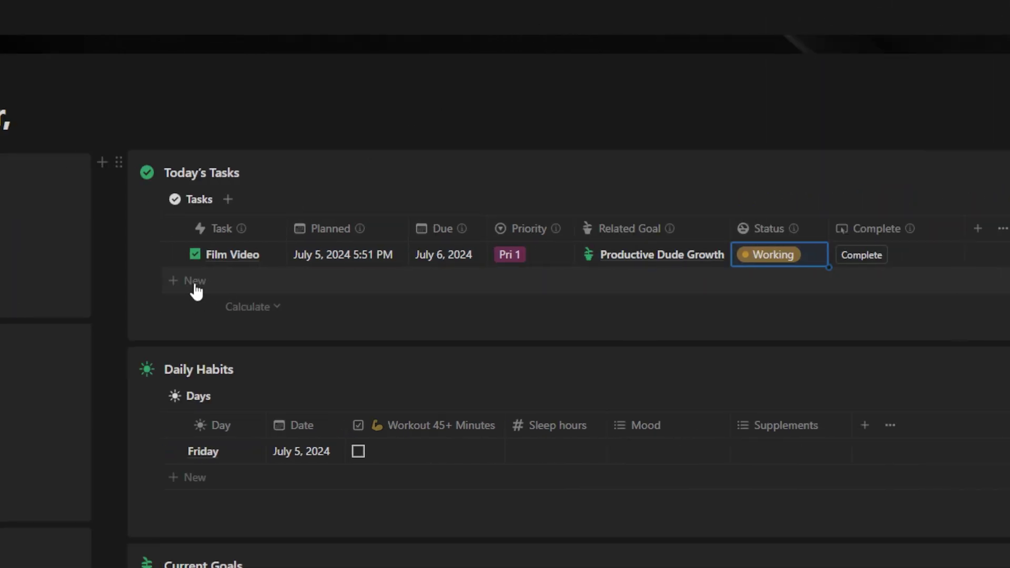
pyautogui.click(195, 285)
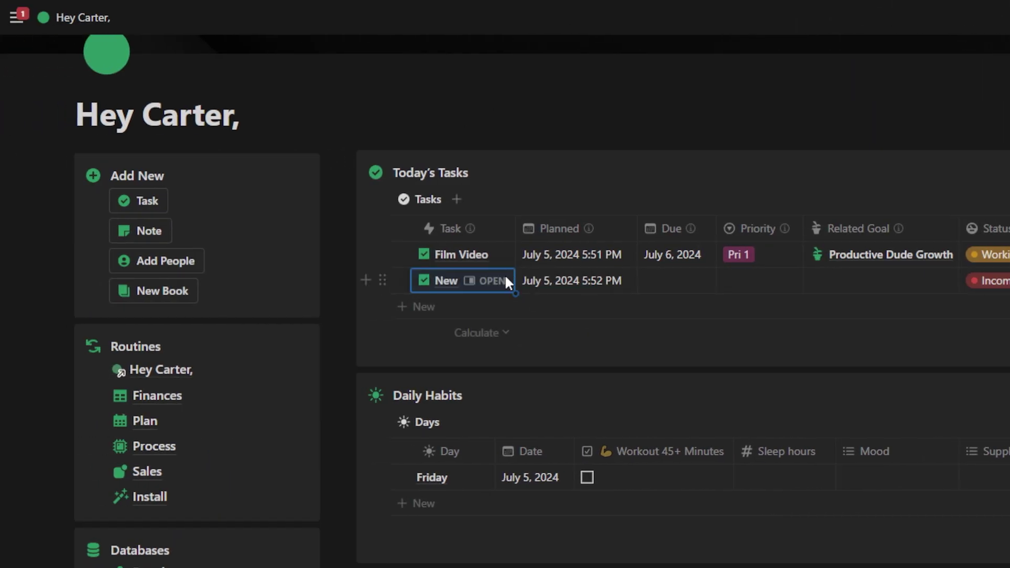
# Start a work session on the New Task
pyautogui.click(506, 282)
pyautogui.click(606, 341)
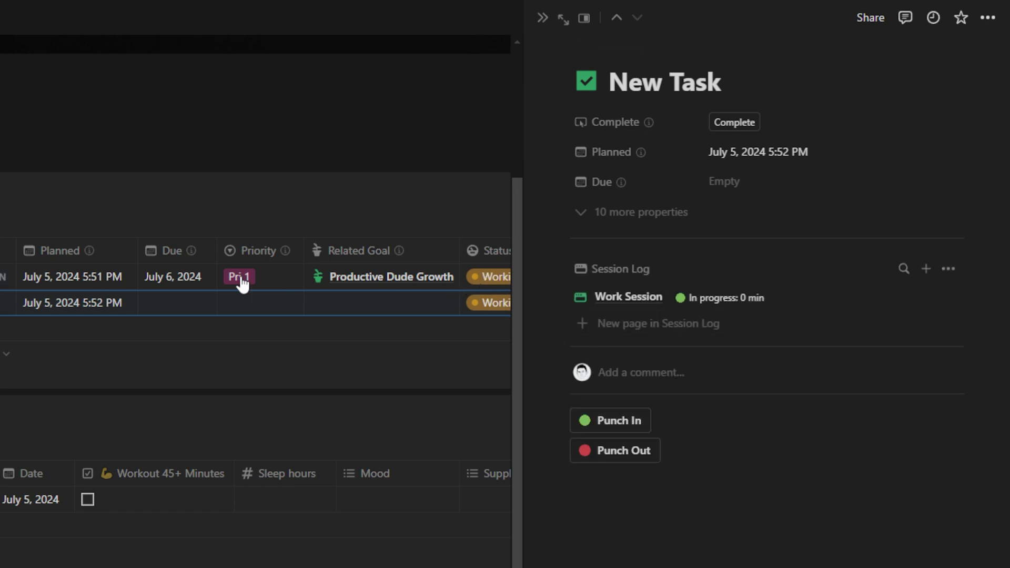
pyautogui.click(3, 279)
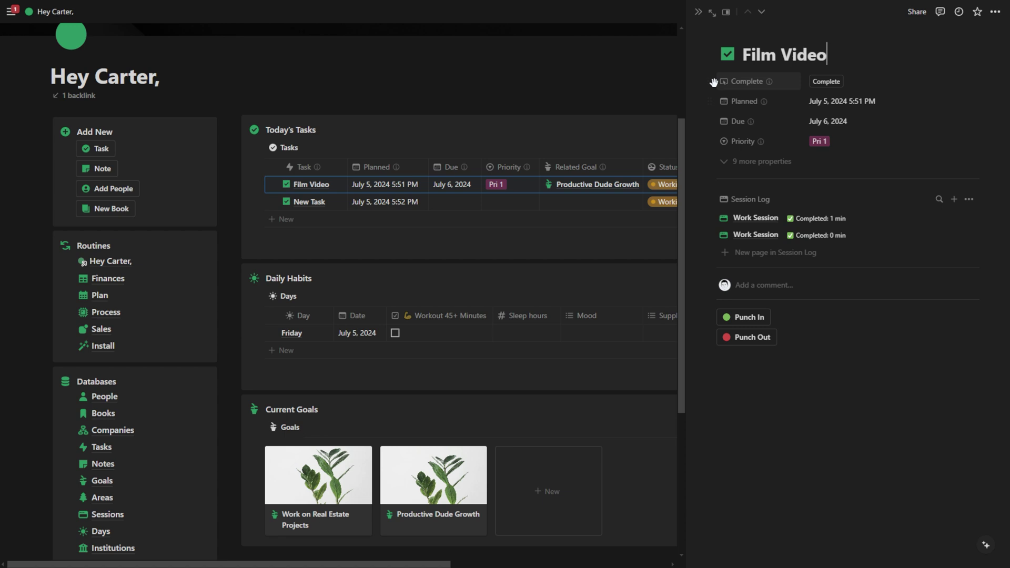
pyautogui.click(698, 12)
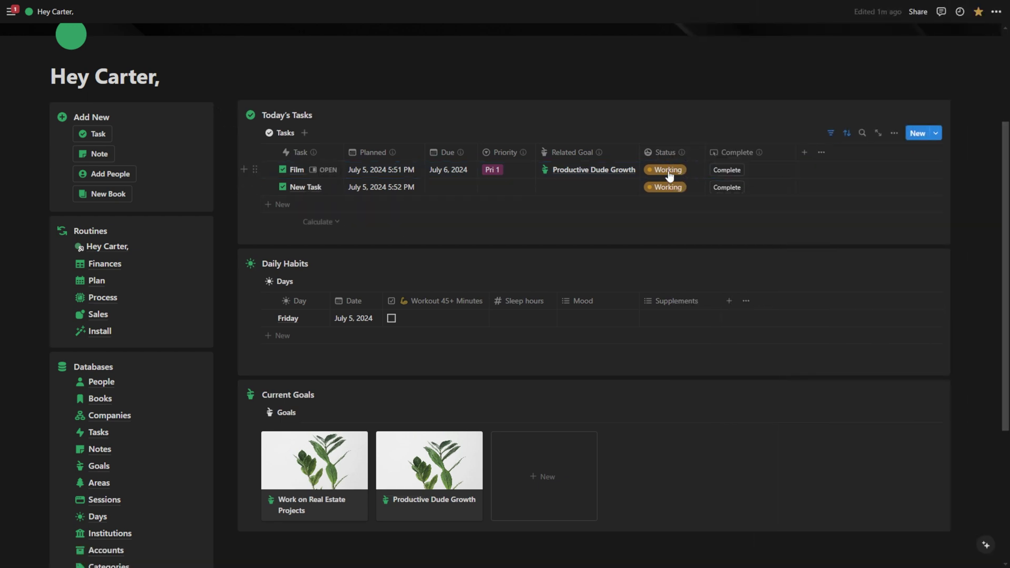
# Set Film Video's status to Paused and mark the New Task complete
pyautogui.click(670, 175)
pyautogui.click(664, 244)
pyautogui.click(326, 186)
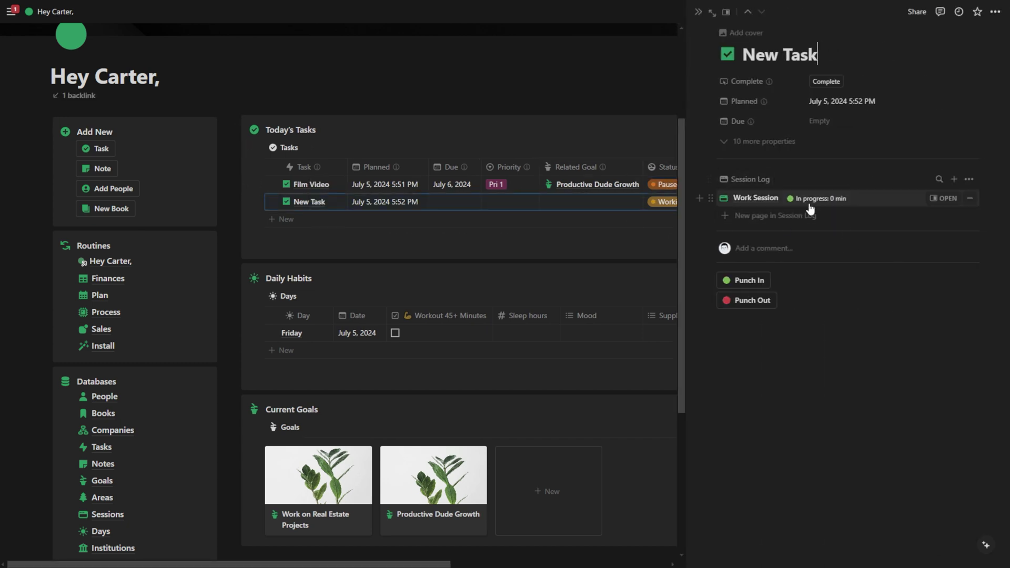
pyautogui.click(698, 11)
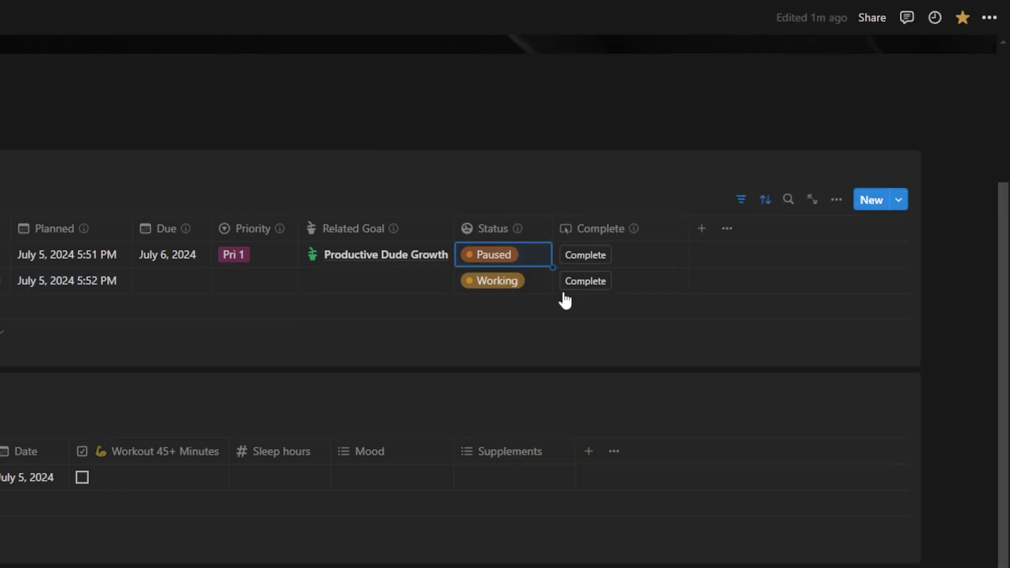
pyautogui.click(586, 282)
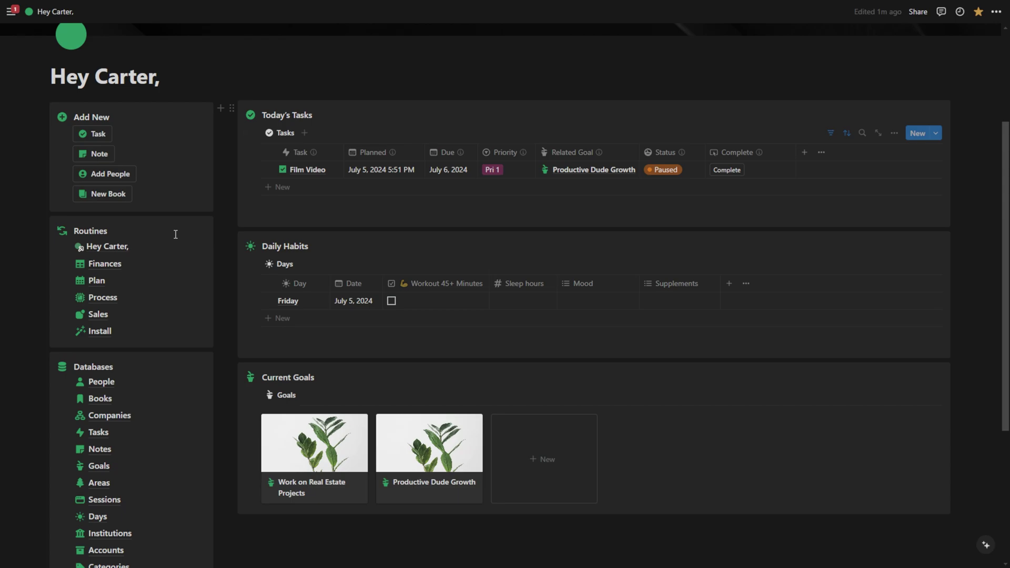
# On the Plan calendar, move Film Video to July 12 and Walk the dog to July 13
pyautogui.click(130, 285)
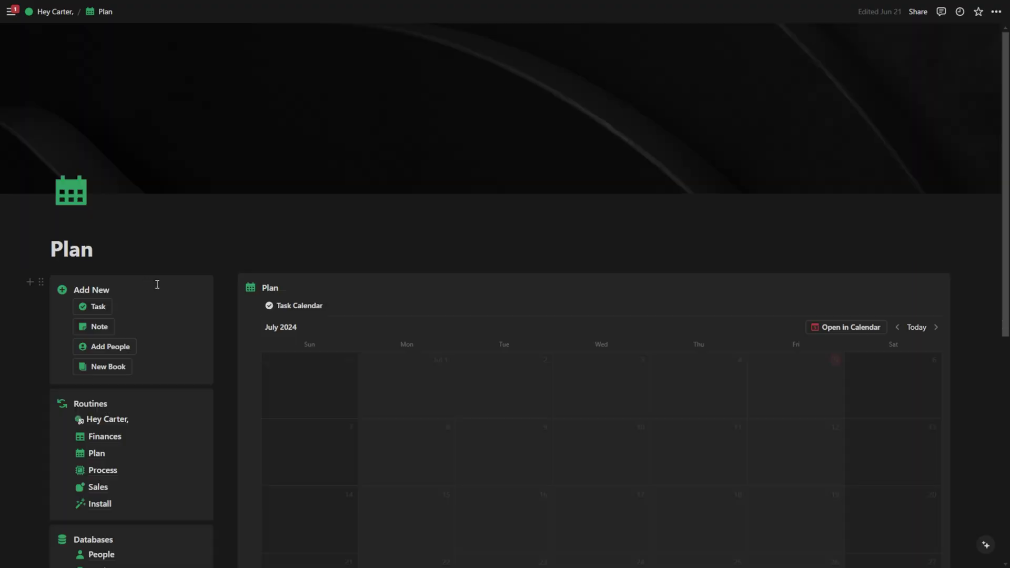
pyautogui.scroll(-3, 708, 278)
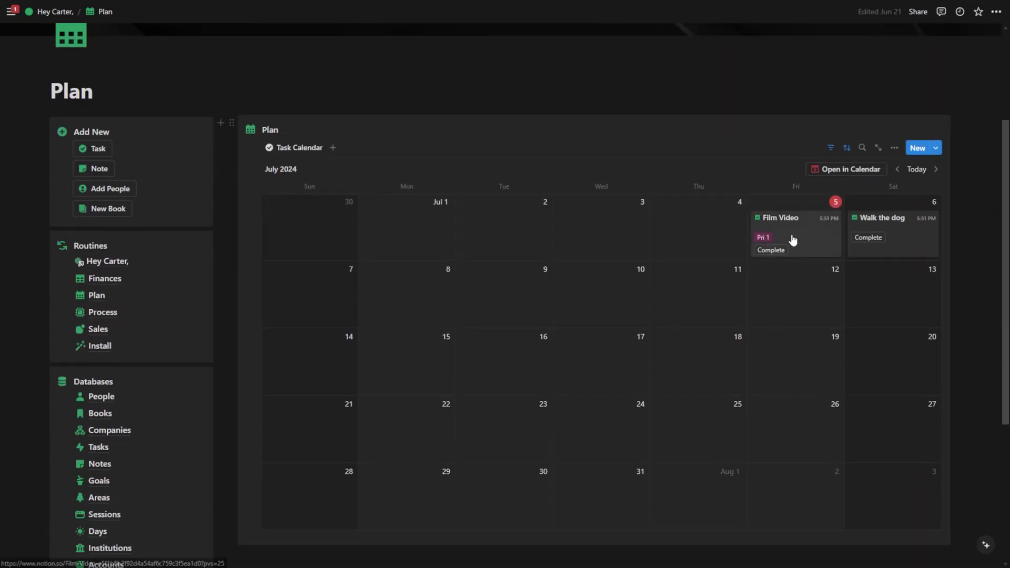
pyautogui.moveTo(789, 237); pyautogui.dragTo(789, 271)
pyautogui.moveTo(885, 223); pyautogui.dragTo(878, 280)
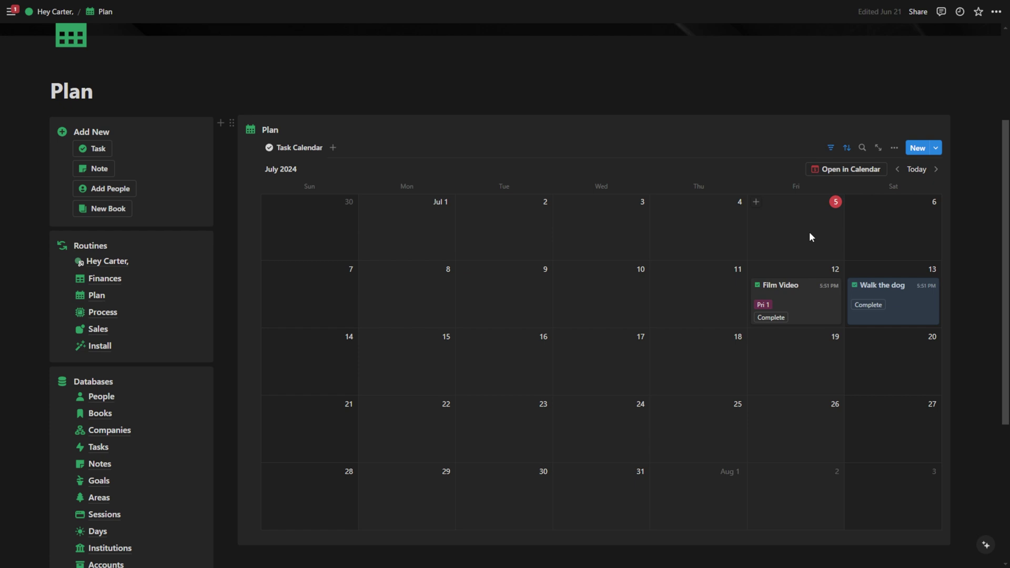
# Add a new task on July 5, move it to July 11, and mark it complete
pyautogui.click(757, 206)
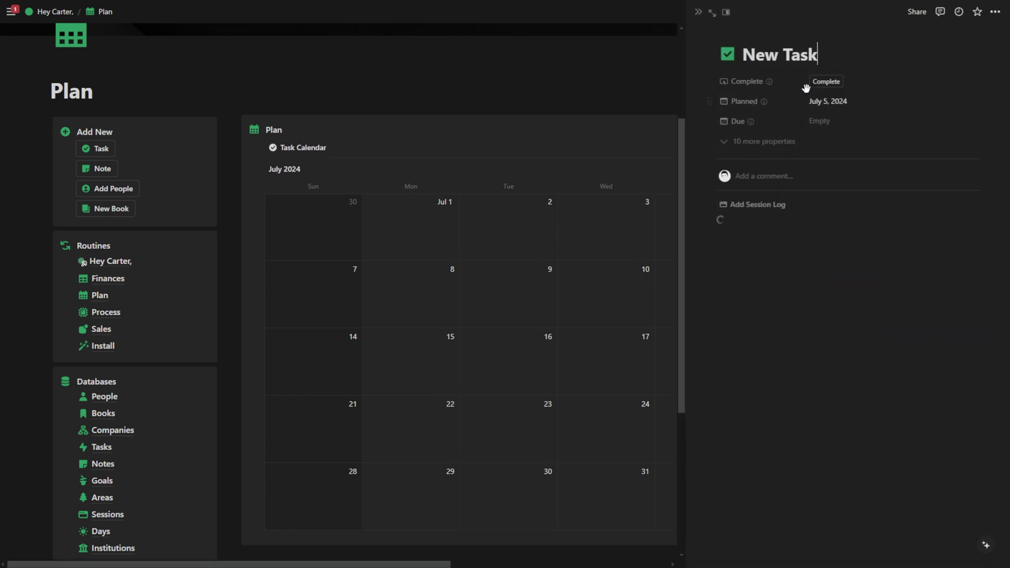
pyautogui.click(698, 12)
pyautogui.moveTo(766, 206); pyautogui.dragTo(715, 299)
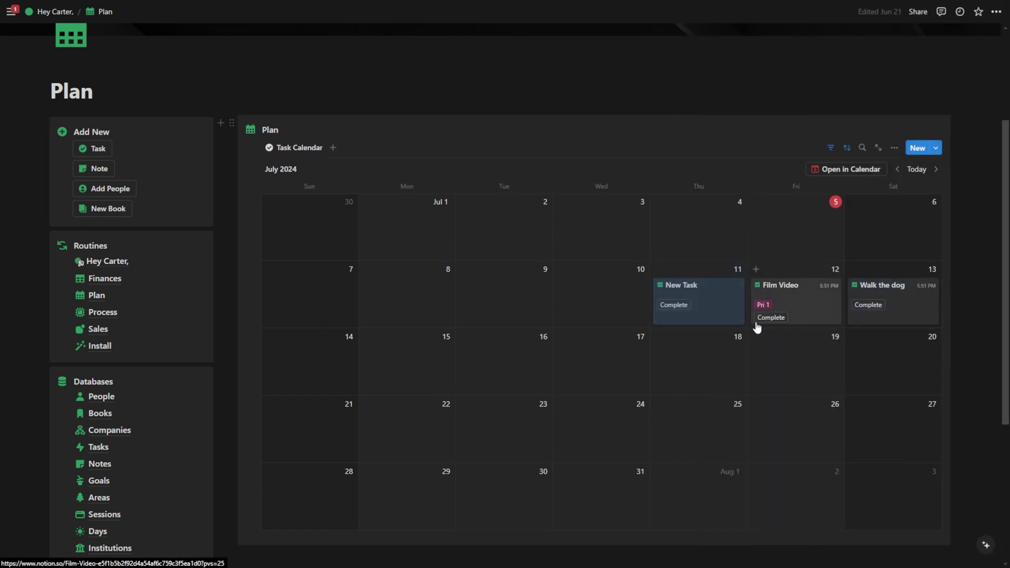
pyautogui.click(674, 305)
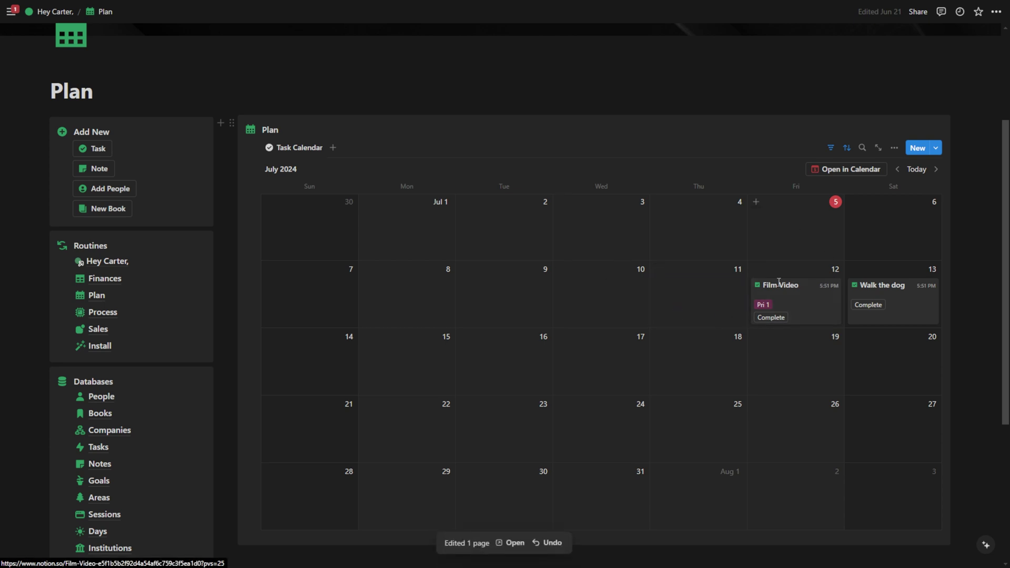
pyautogui.scroll(-2, 782, 298)
pyautogui.scroll(1, 349, 286)
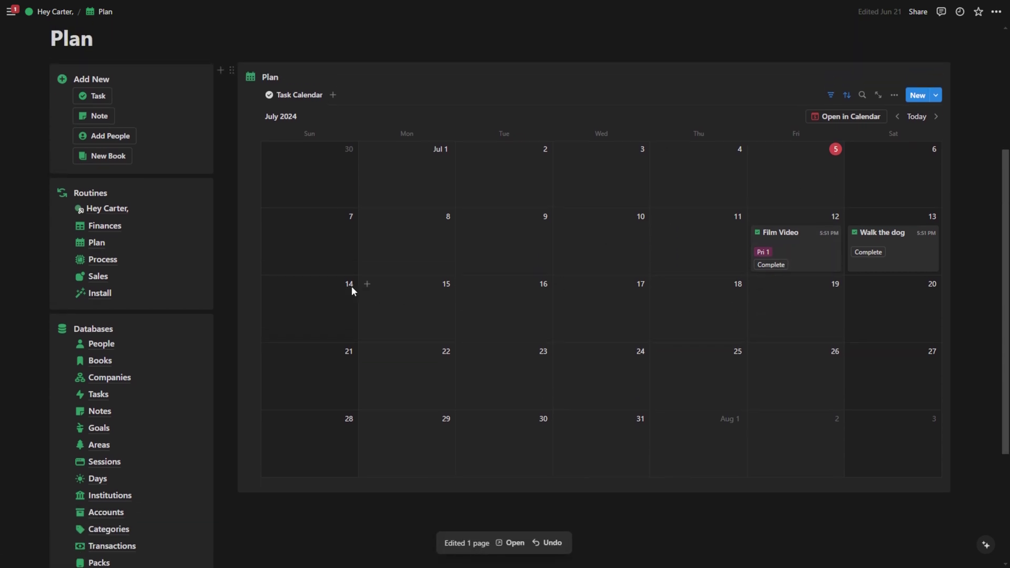
# On the Process page, set Walk the dog's due date to July 6, 2024
pyautogui.click(130, 263)
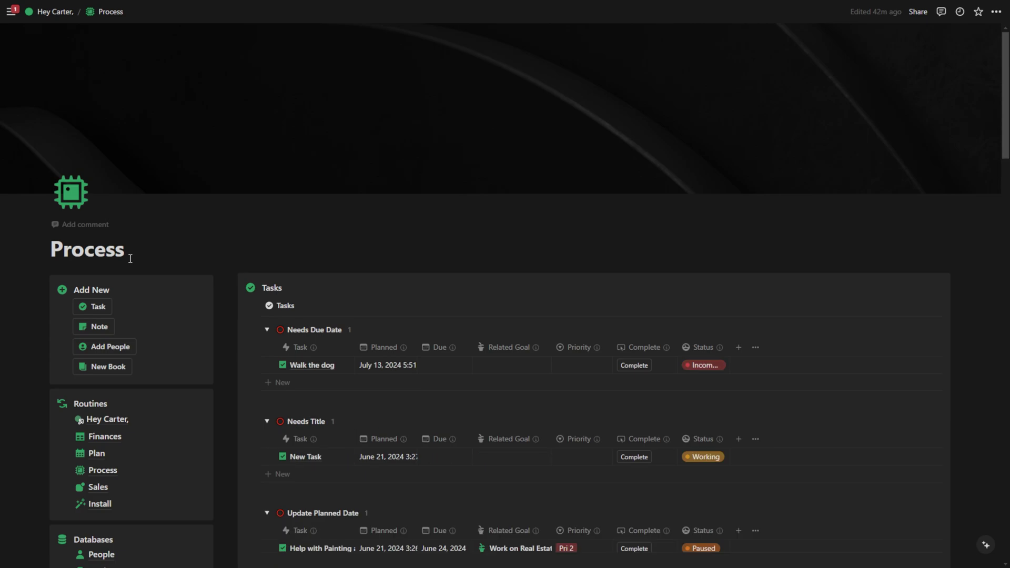
pyautogui.scroll(-2, 372, 250)
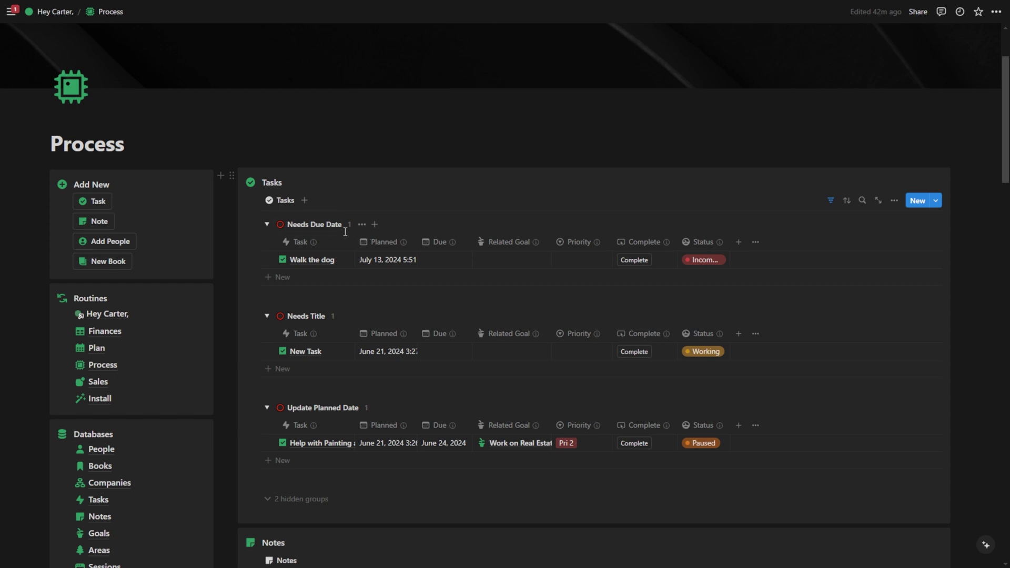
pyautogui.click(440, 259)
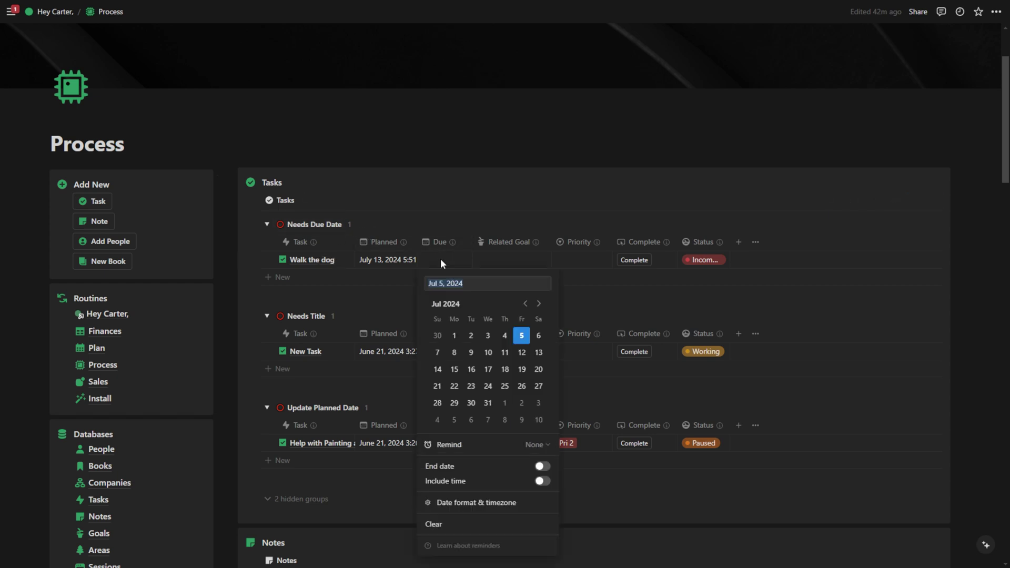
pyautogui.click(533, 336)
pyautogui.click(377, 232)
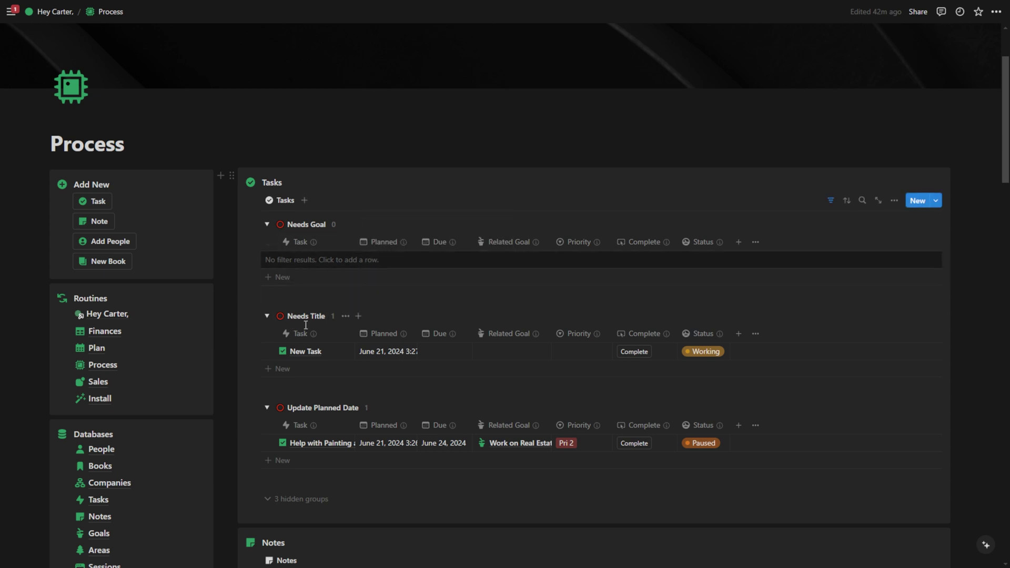
# Rename the untitled New Task to 'Water the plants' in its side peek
pyautogui.click(340, 352)
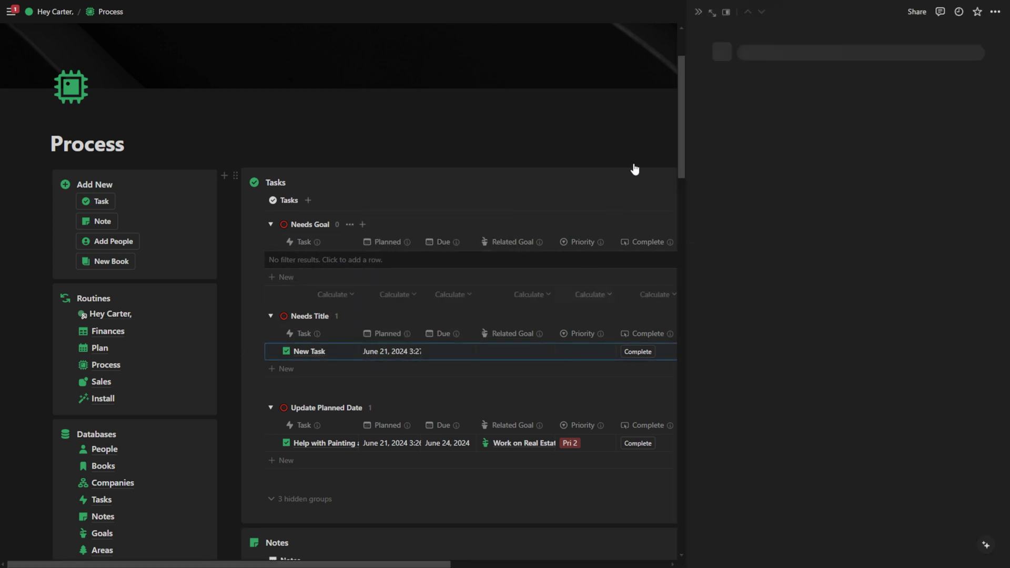
pyautogui.moveTo(817, 54); pyautogui.dragTo(747, 56)
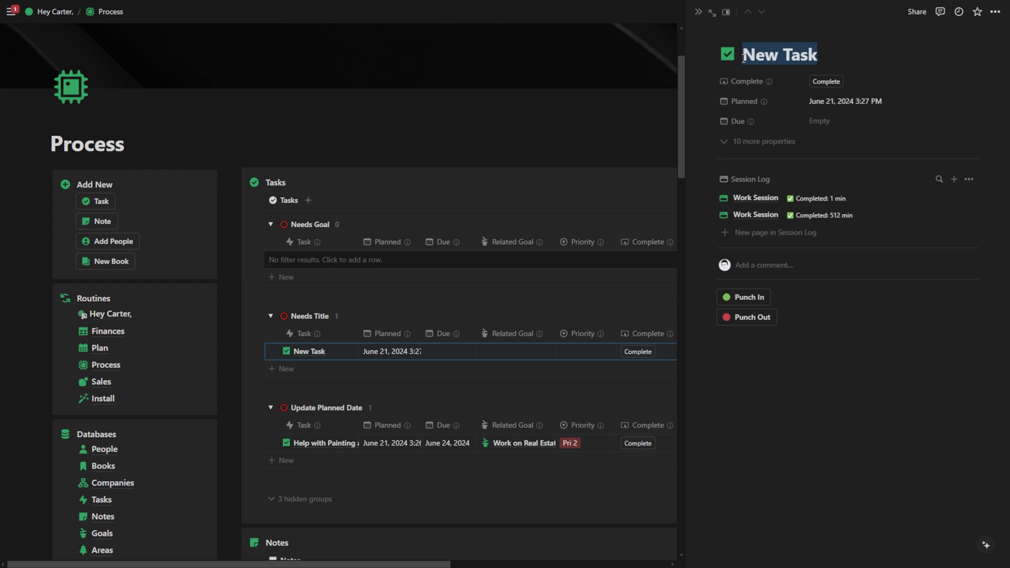
pyautogui.press('BackSpace')
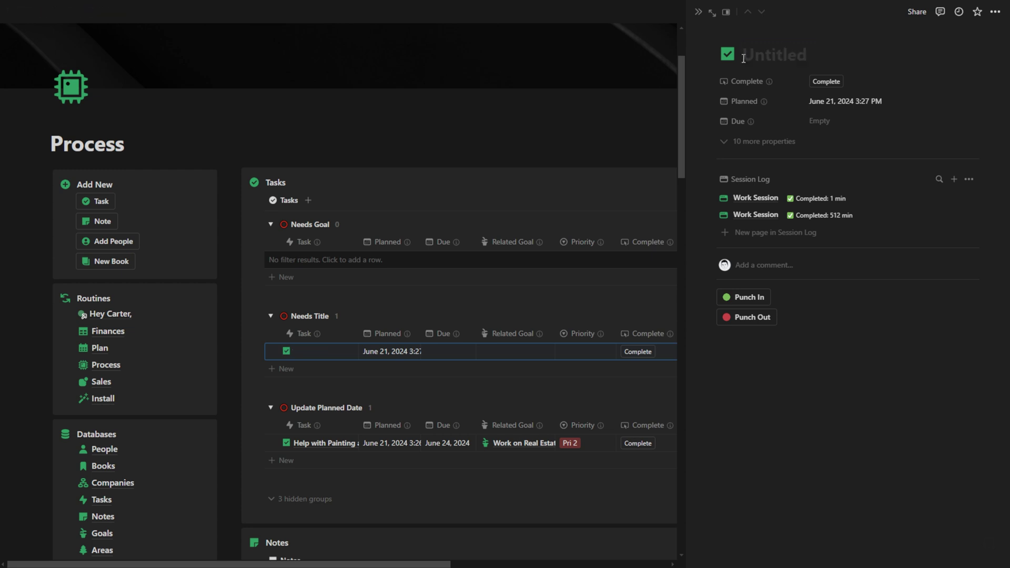
pyautogui.write('Water the plants')
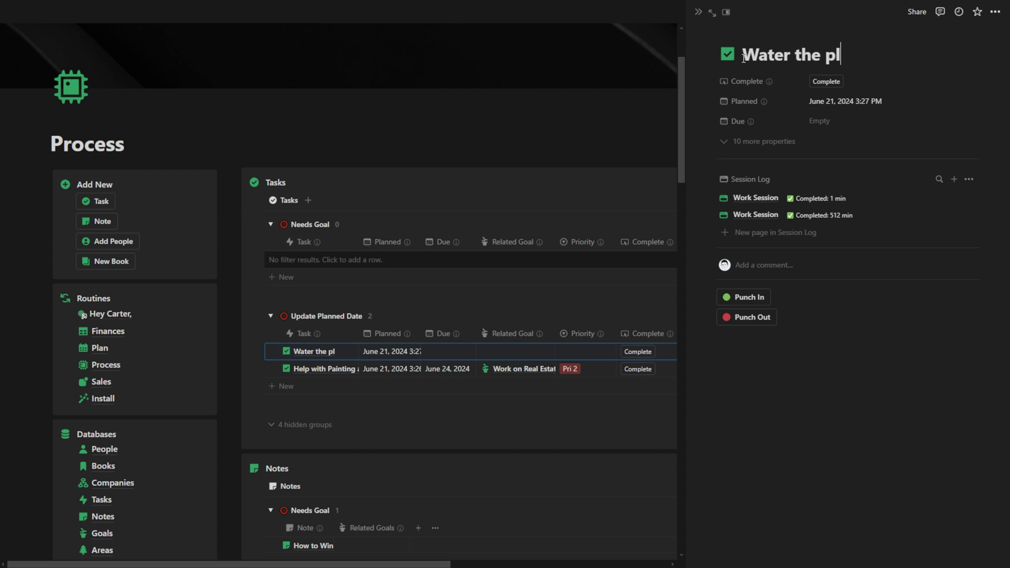
pyautogui.click(698, 12)
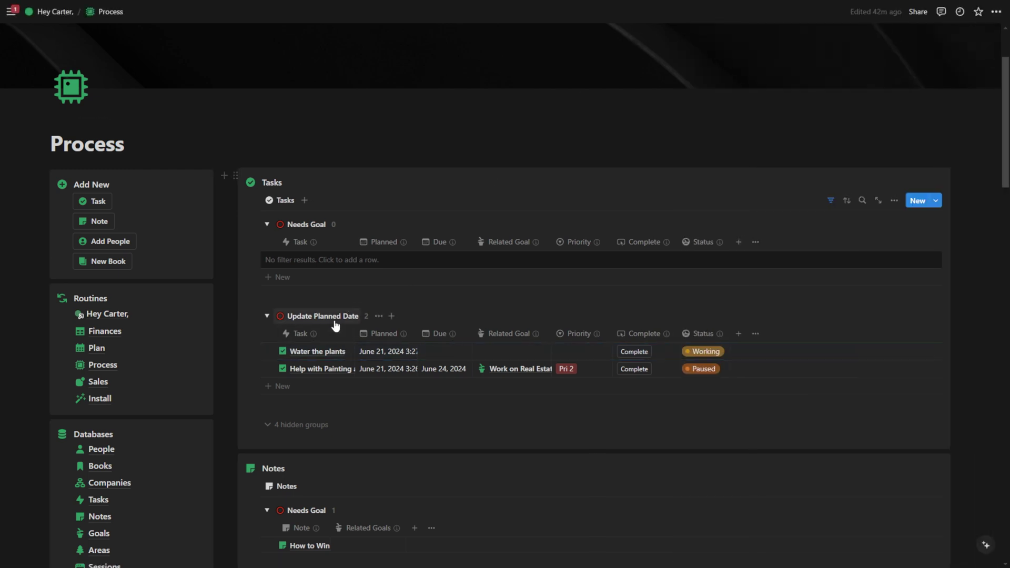
# Set the Planned date of Water the plants and Help with Painting to Jul 5
pyautogui.click(407, 351)
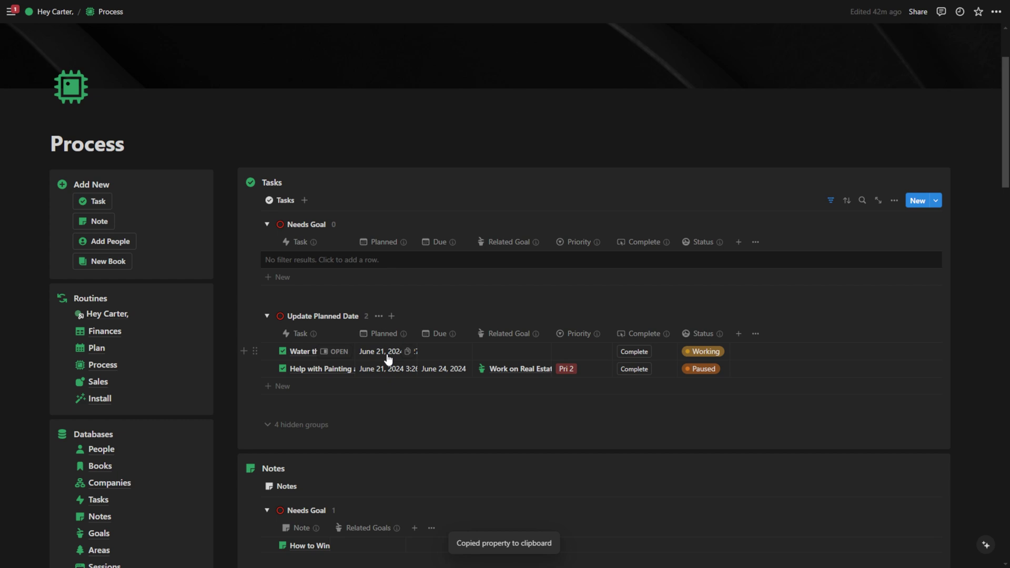
pyautogui.click(388, 359)
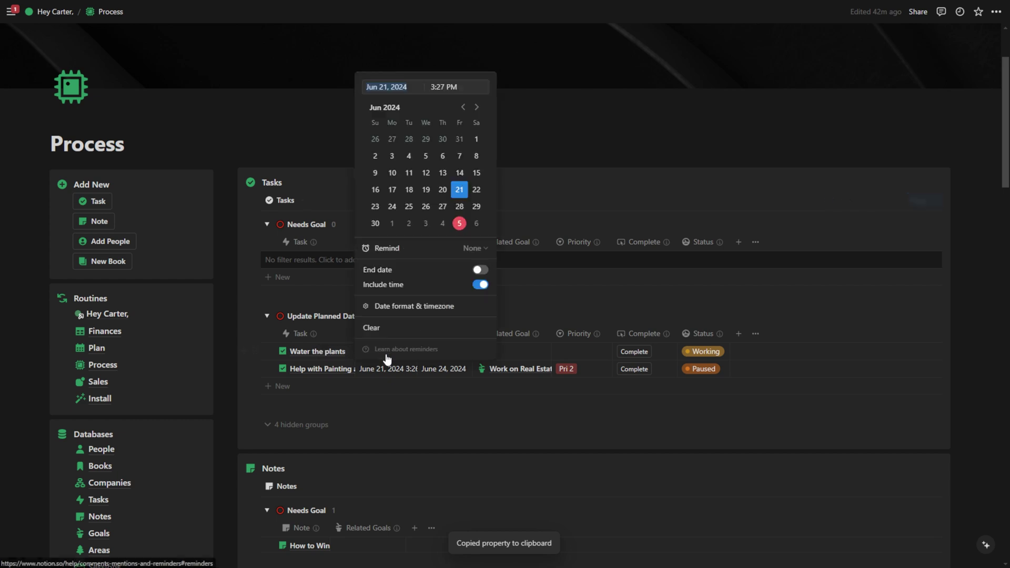
pyautogui.click(459, 224)
pyautogui.click(407, 399)
pyautogui.click(400, 445)
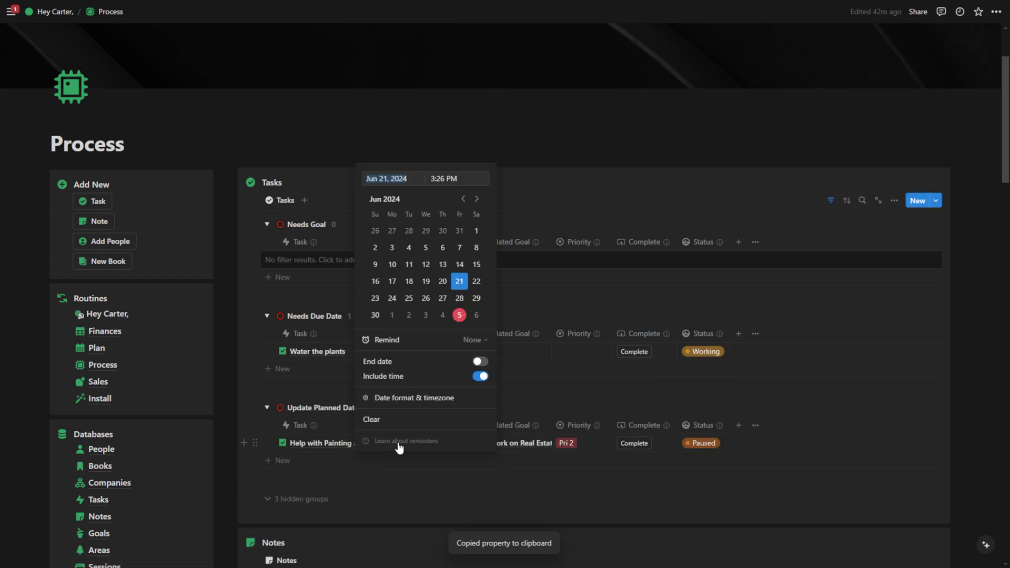
pyautogui.click(460, 314)
pyautogui.click(305, 365)
# Set both tasks' Due date to Jul 6, then refresh the Needs Goal group
pyautogui.click(442, 353)
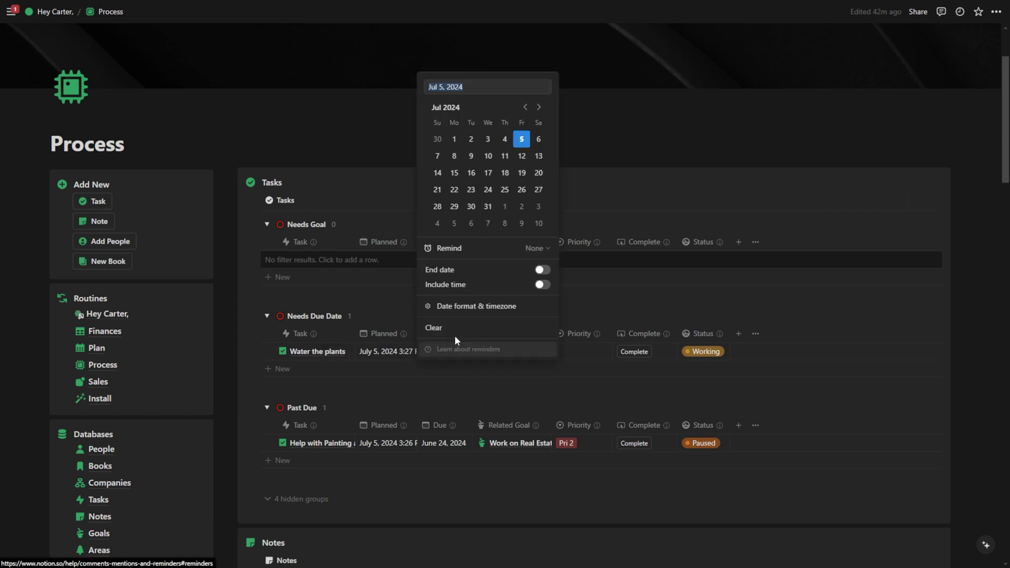
pyautogui.click(539, 139)
pyautogui.press('Escape')
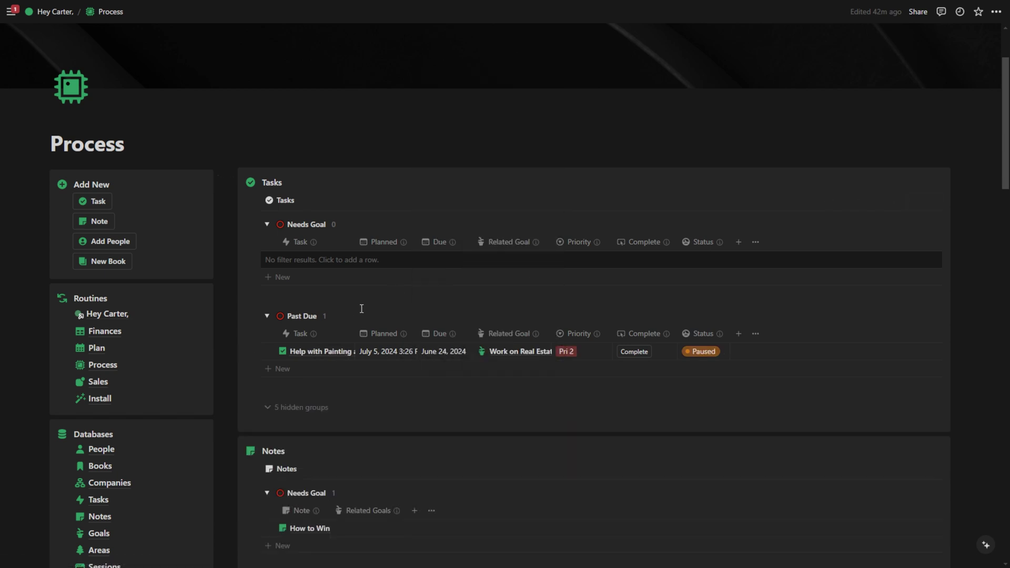
pyautogui.click(454, 353)
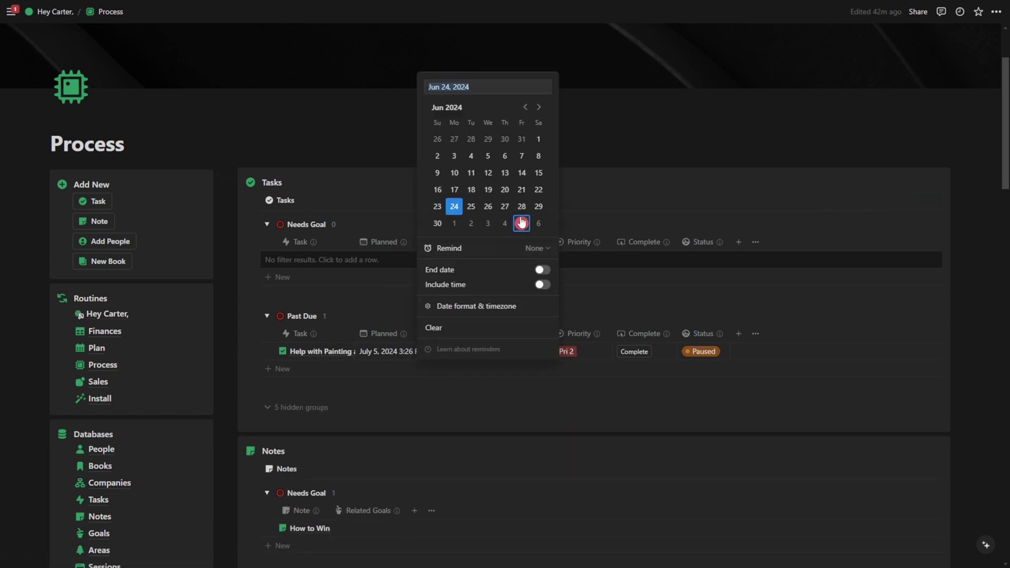
pyautogui.click(538, 223)
pyautogui.press('Escape')
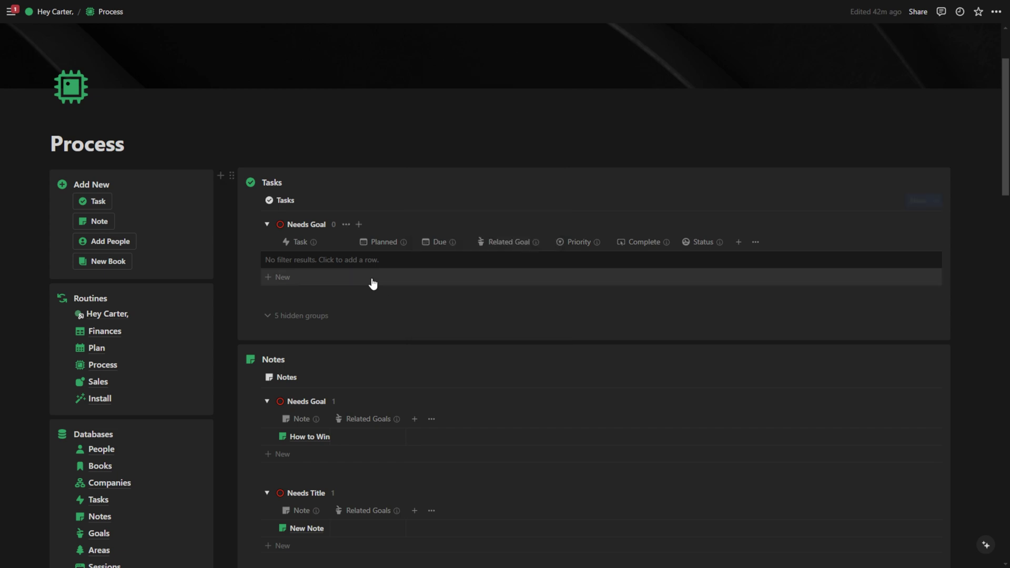
pyautogui.click(268, 226)
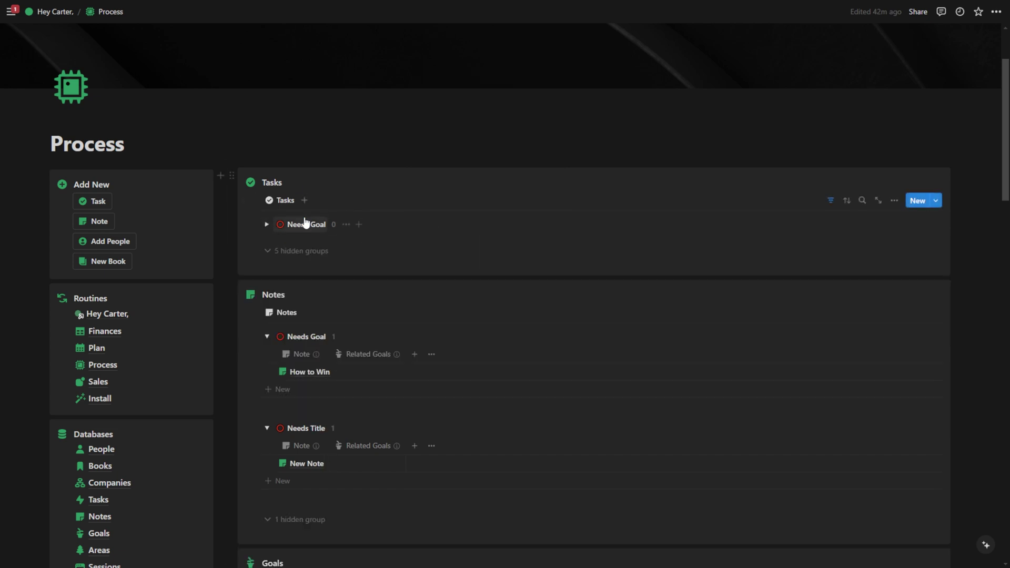
pyautogui.click(268, 226)
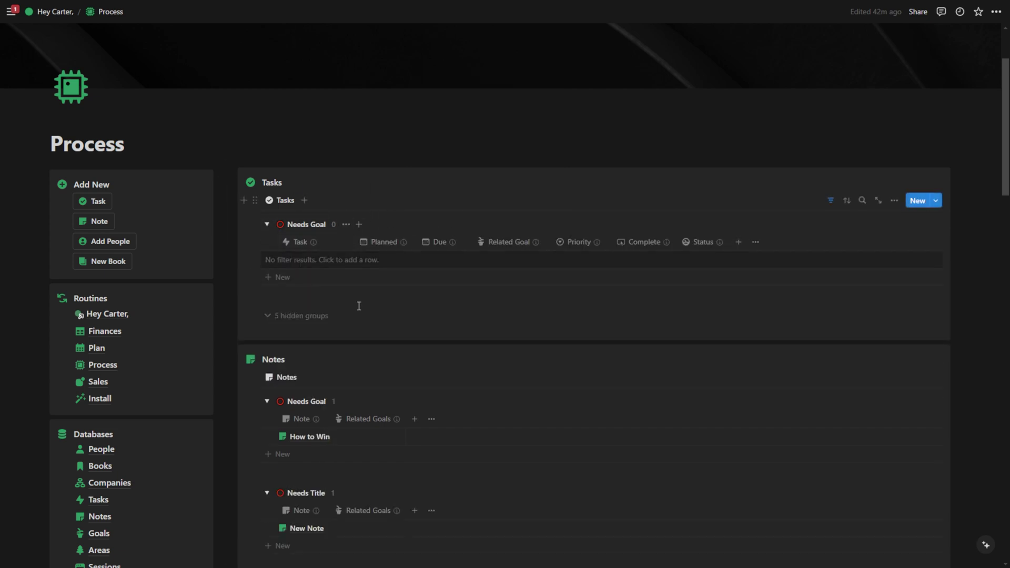
# Scroll down to Finance 2024, view Categories, then Institutions, and scroll back up
pyautogui.scroll(-3, 311, 331)
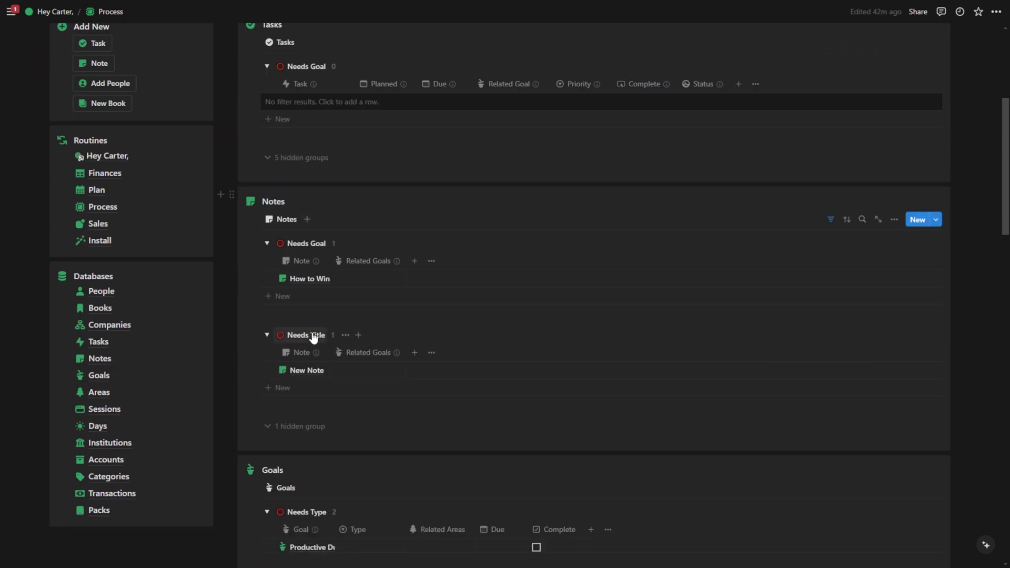
pyautogui.scroll(-1, 331, 305)
pyautogui.scroll(-3, 316, 294)
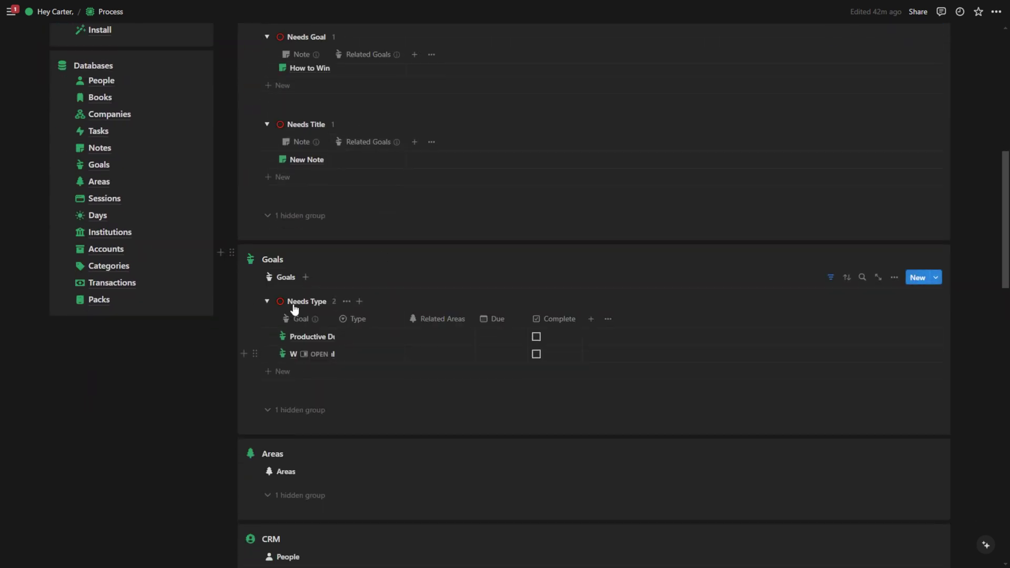
pyautogui.scroll(-4, 318, 316)
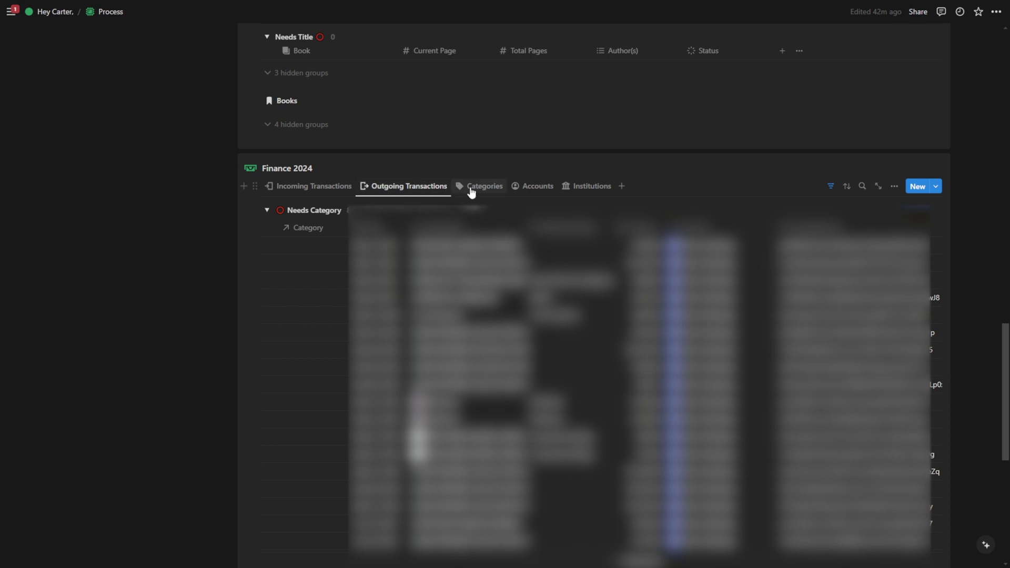
pyautogui.click(471, 188)
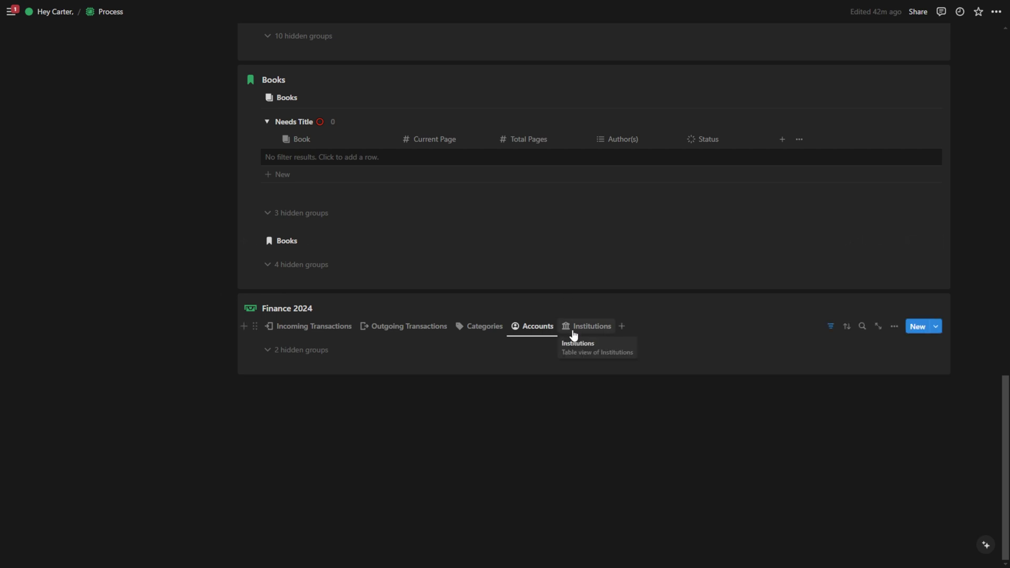
pyautogui.click(573, 333)
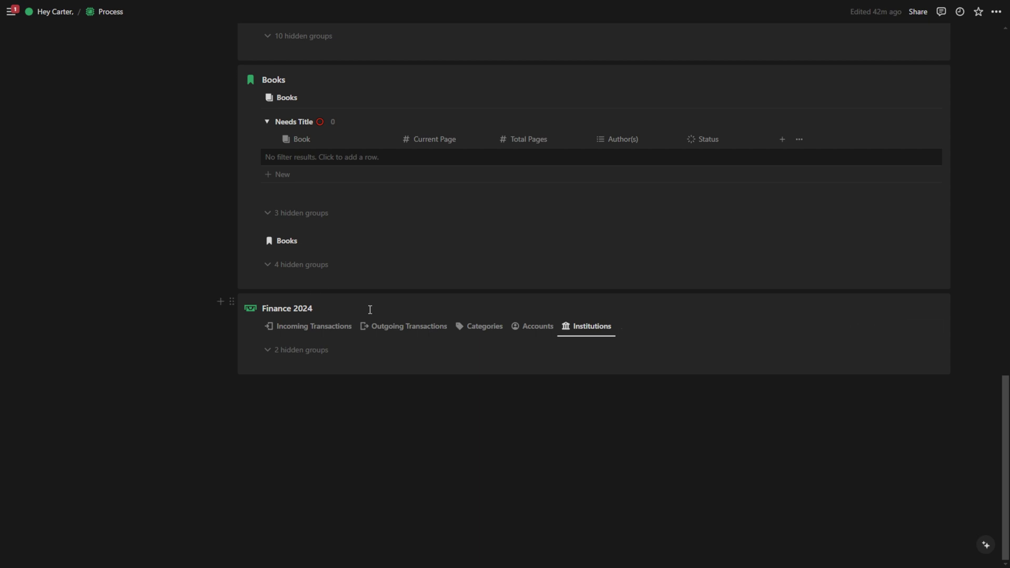
pyautogui.scroll(13, 370, 313)
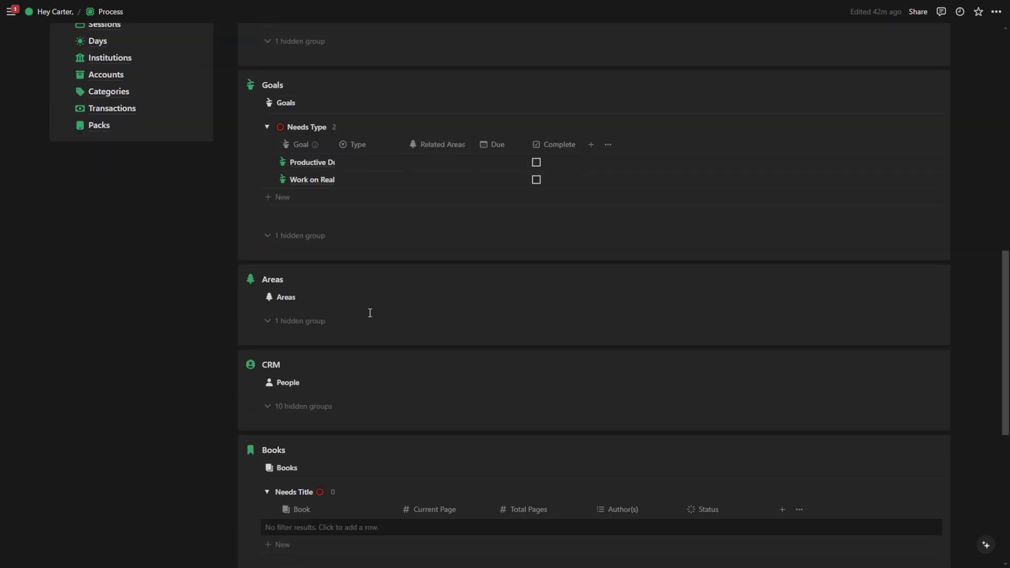
pyautogui.scroll(5, 370, 316)
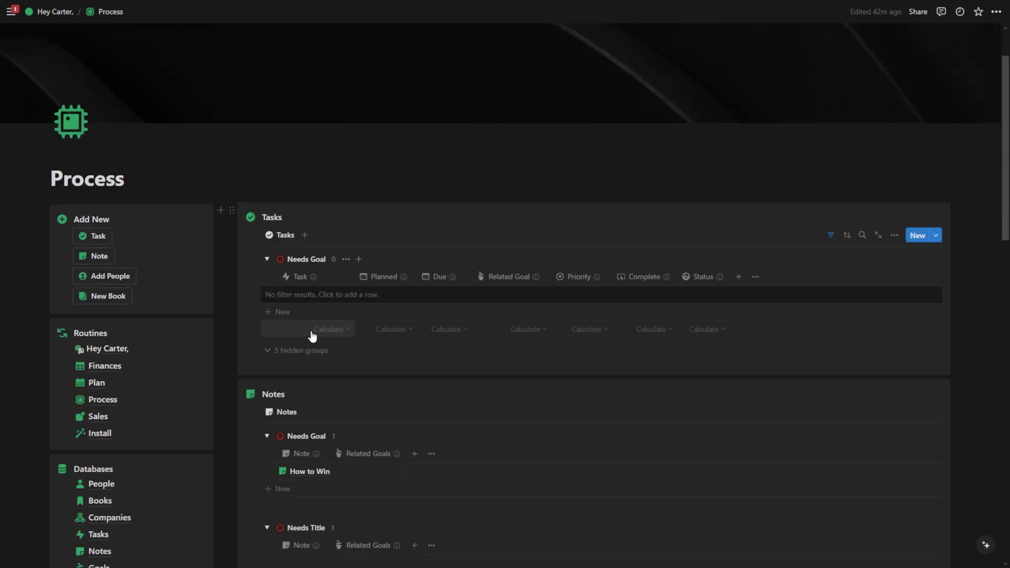
# Open the Finances page and slightly widen the Profit and Loss Category column
pyautogui.click(112, 372)
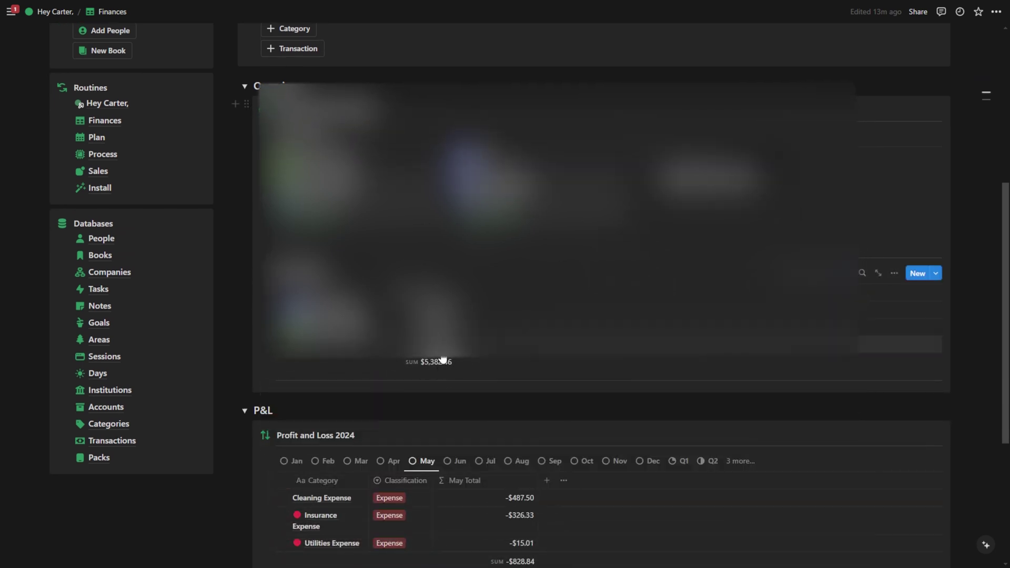
pyautogui.scroll(-1, 439, 363)
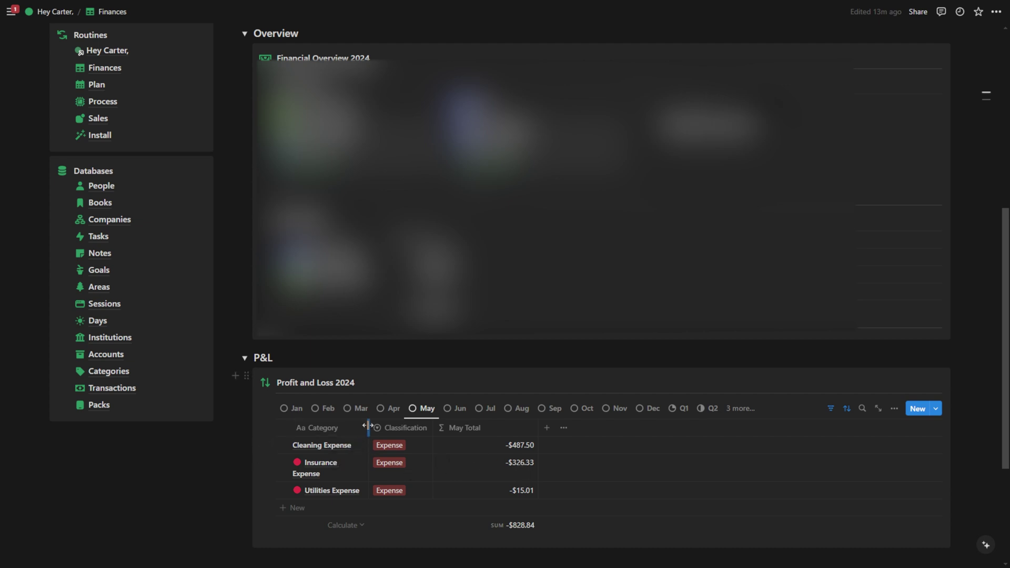
pyautogui.moveTo(368, 426); pyautogui.dragTo(374, 427)
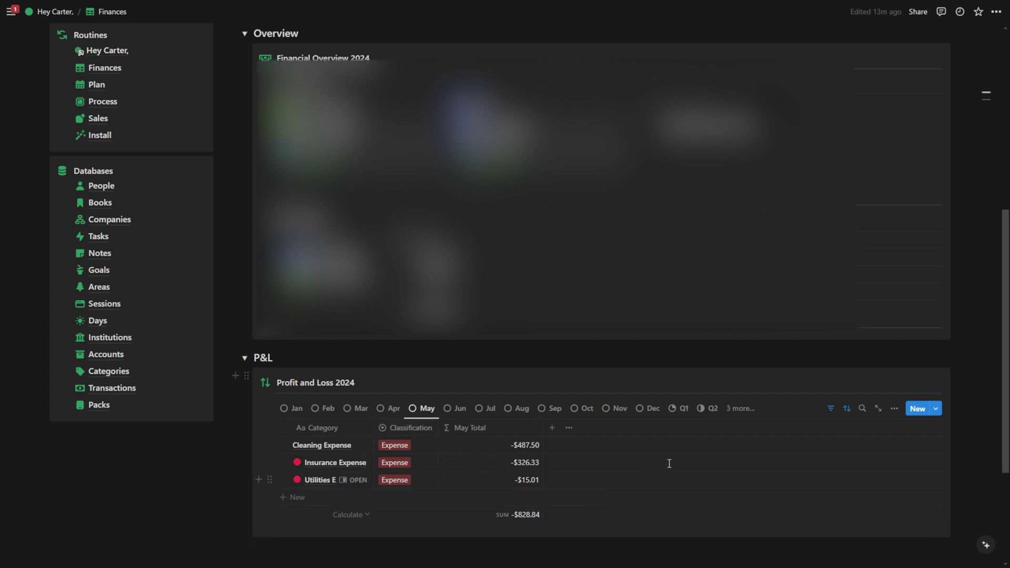
# Step the Profit and Loss 2024 table through Q1, Q2 and Q3 to the Annual view
pyautogui.click(689, 417)
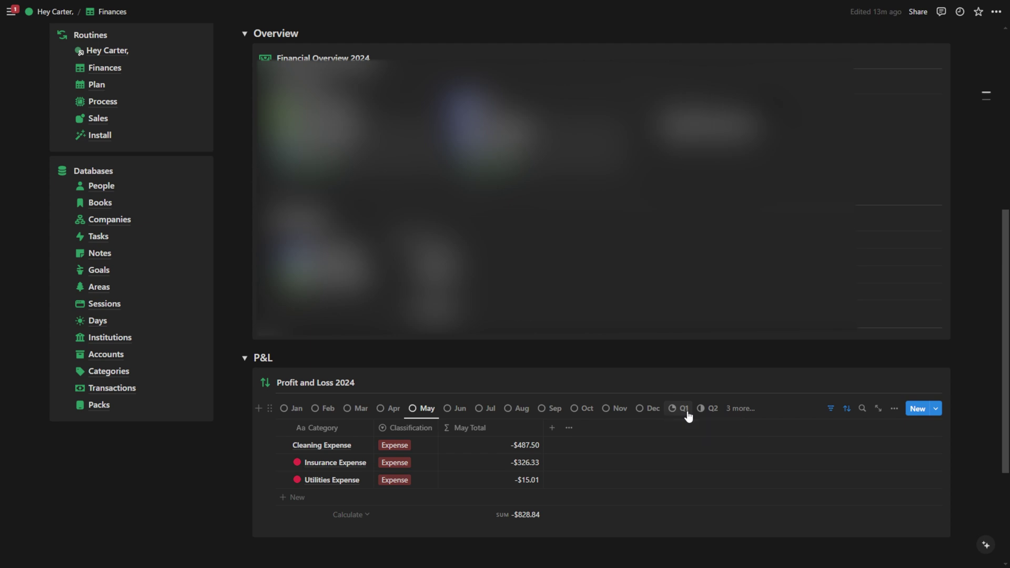
pyautogui.click(722, 415)
pyautogui.click(736, 410)
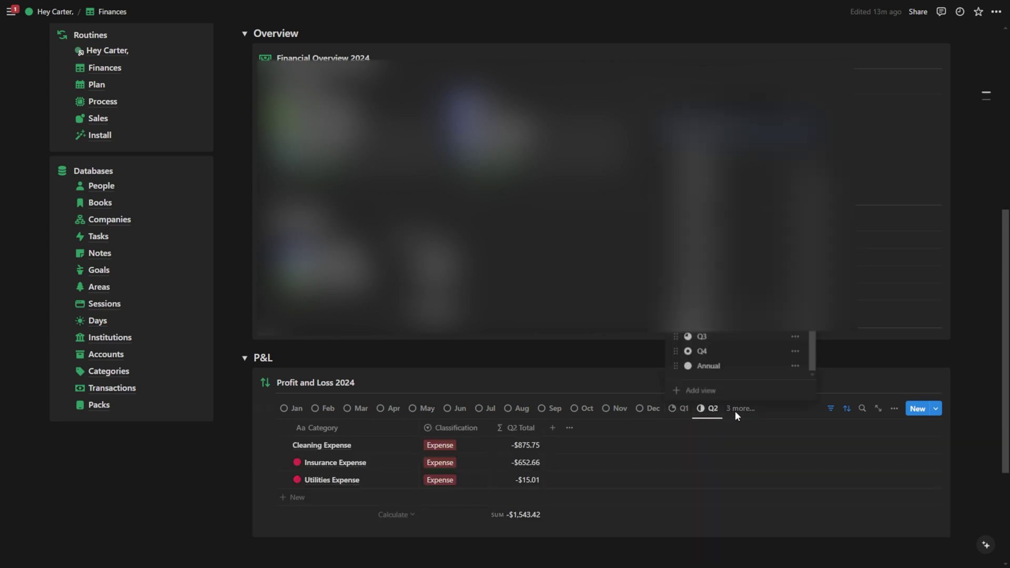
pyautogui.click(708, 339)
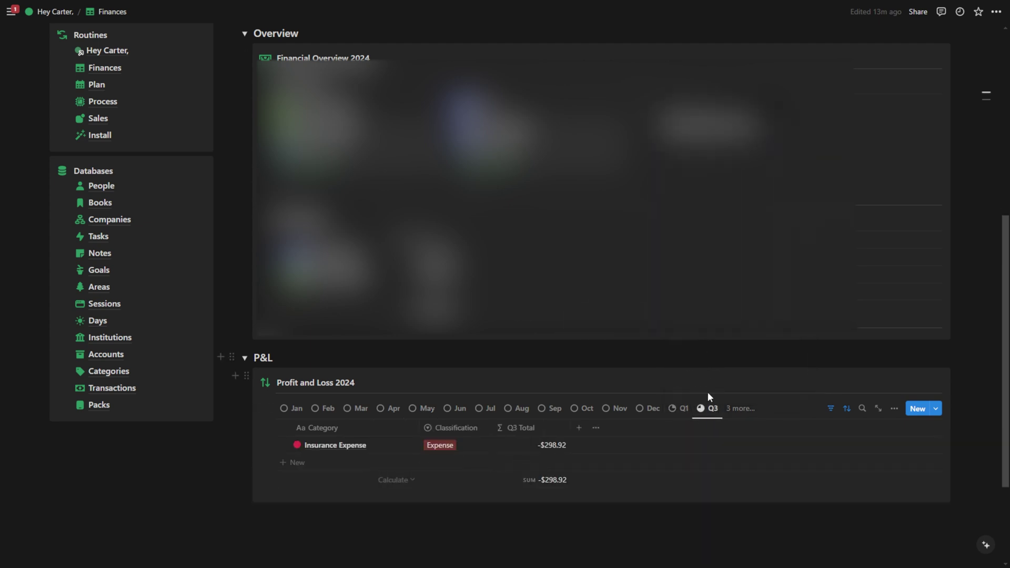
pyautogui.click(717, 415)
pyautogui.click(732, 409)
pyautogui.click(734, 409)
pyautogui.click(715, 368)
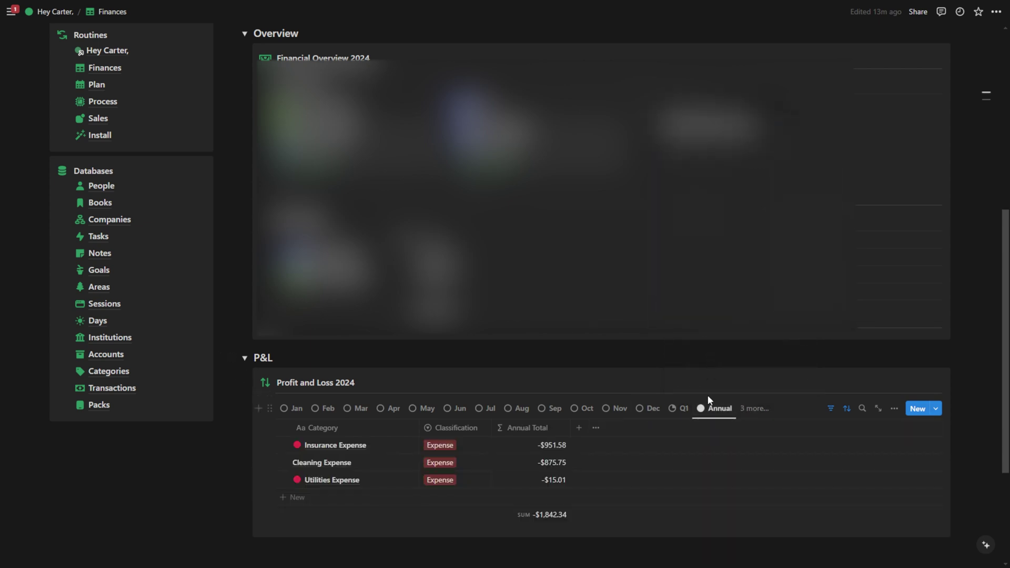
pyautogui.click(718, 419)
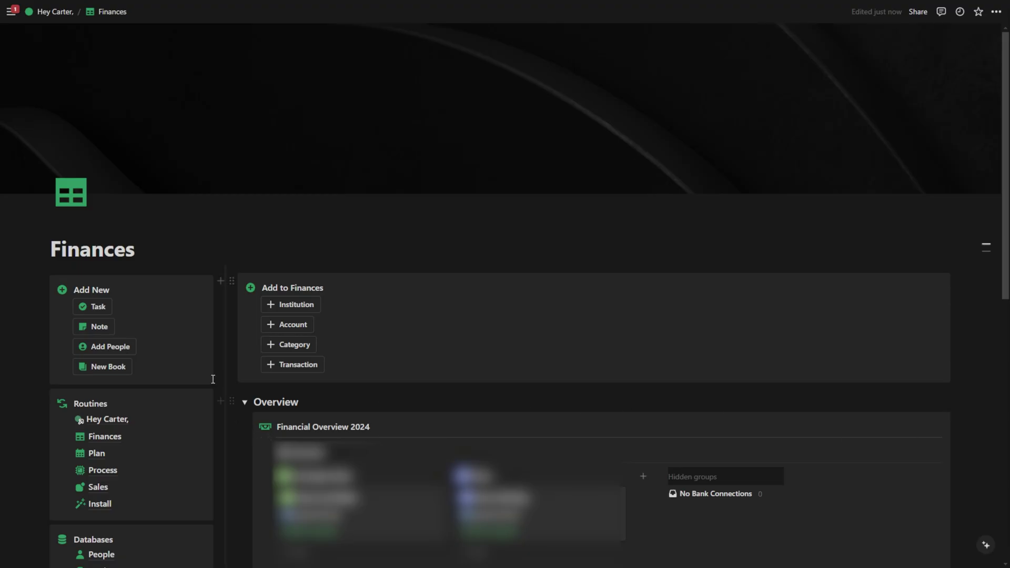
# Add a People entry titled with the person's name, then close its page
pyautogui.click(121, 357)
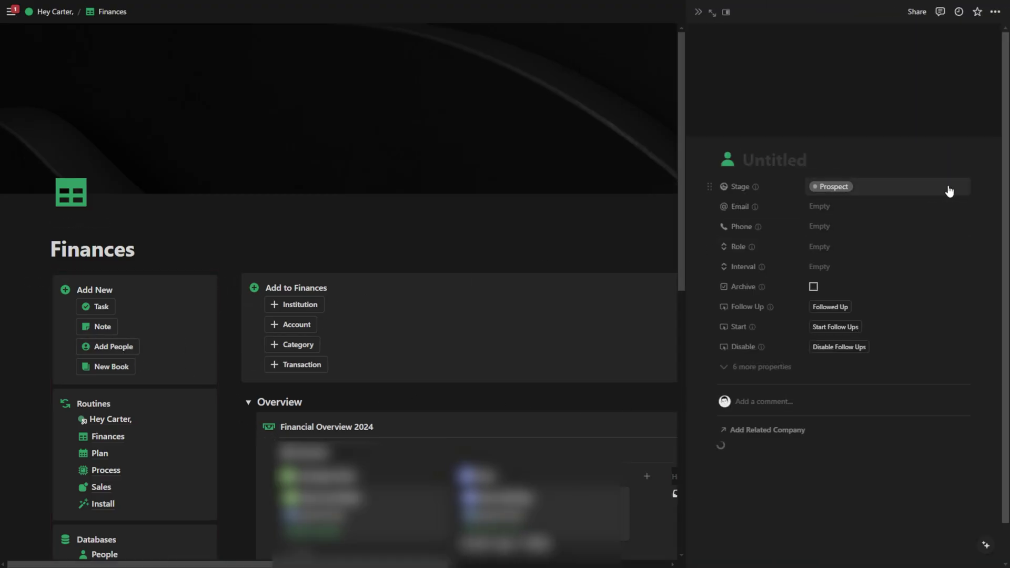
pyautogui.write('Carter Surach')
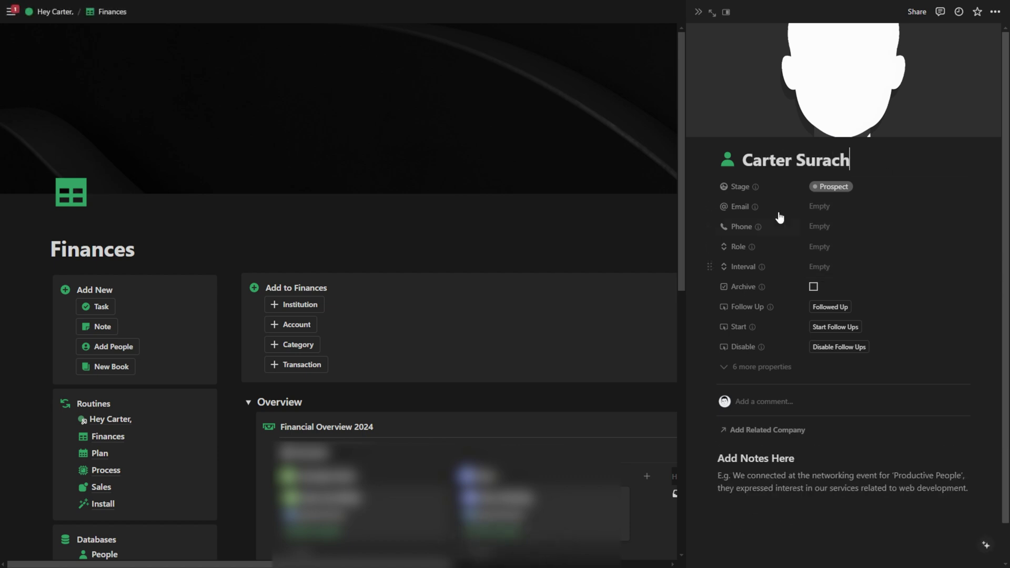
pyautogui.click(699, 13)
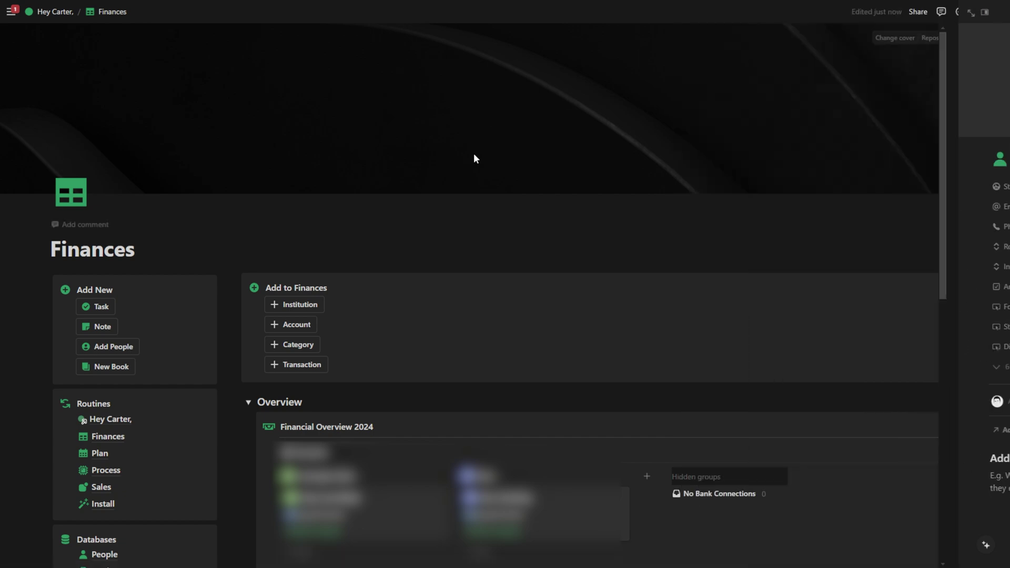
# From the Process page, add another People entry and type the contact's full name as its title
pyautogui.click(135, 472)
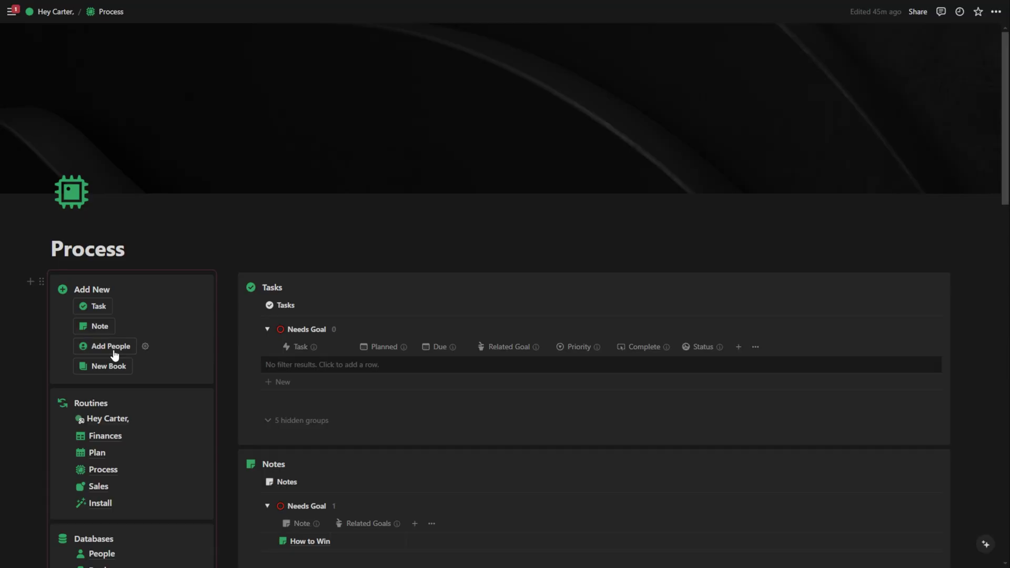
pyautogui.click(112, 349)
pyautogui.write('John SM')
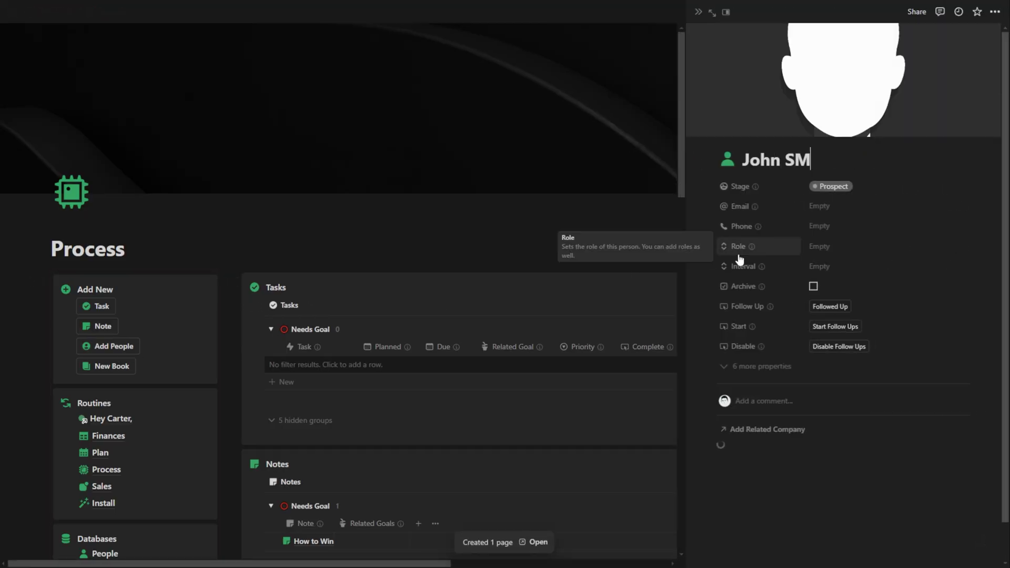
pyautogui.write('ith')
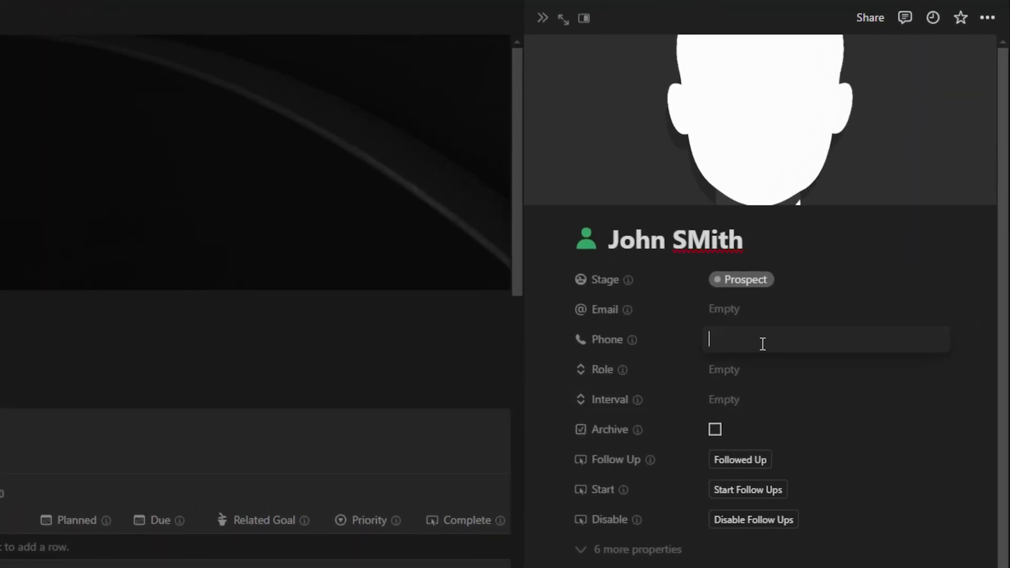